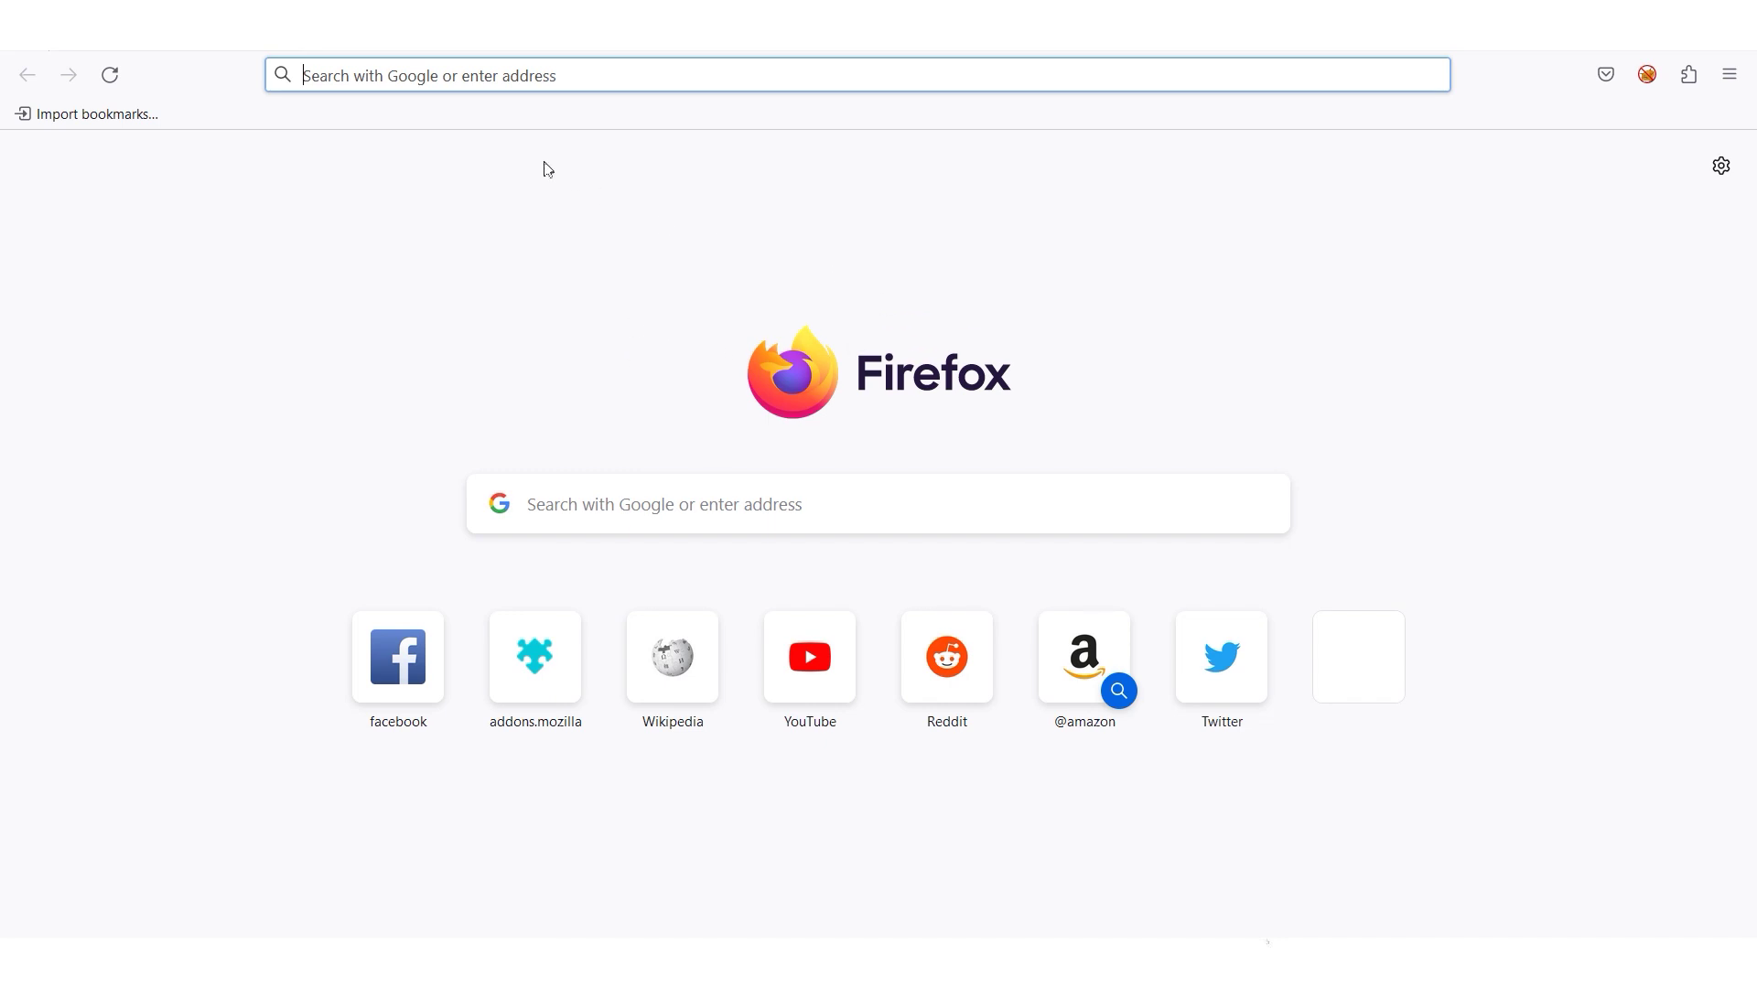
text(about:config)
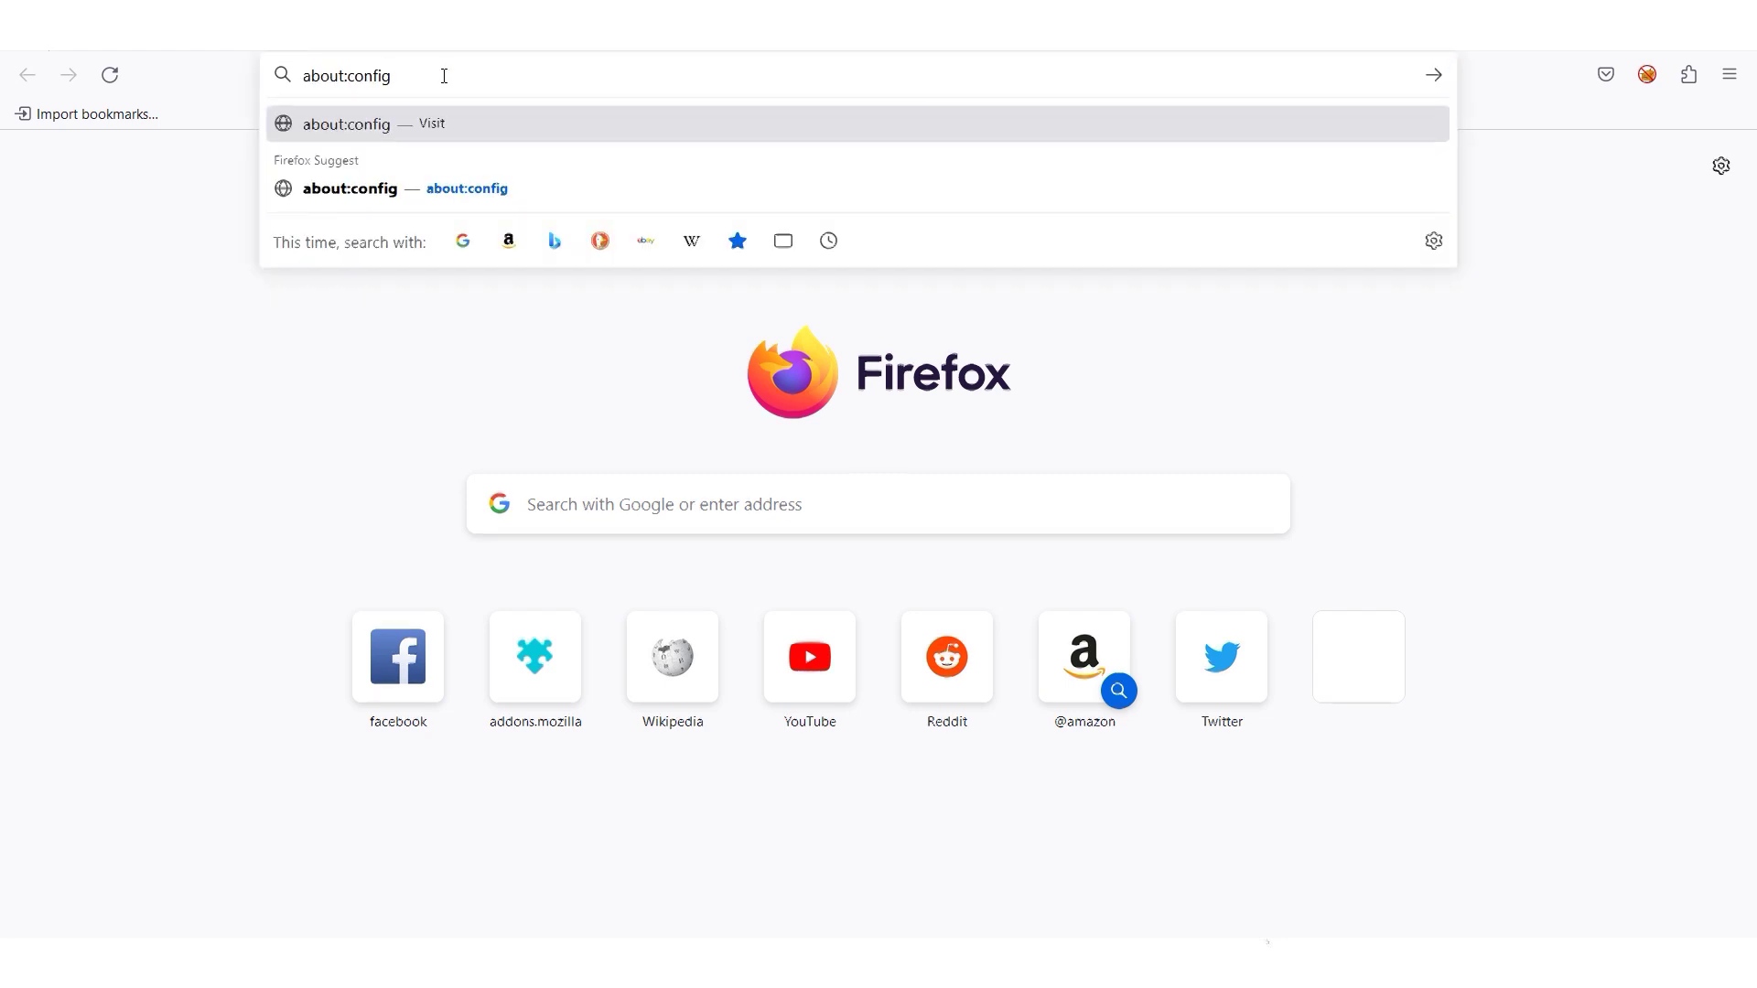
Reach Firefox's advanced preferences via about:config, accepting the risk warning
key(Return)
click(693, 602)
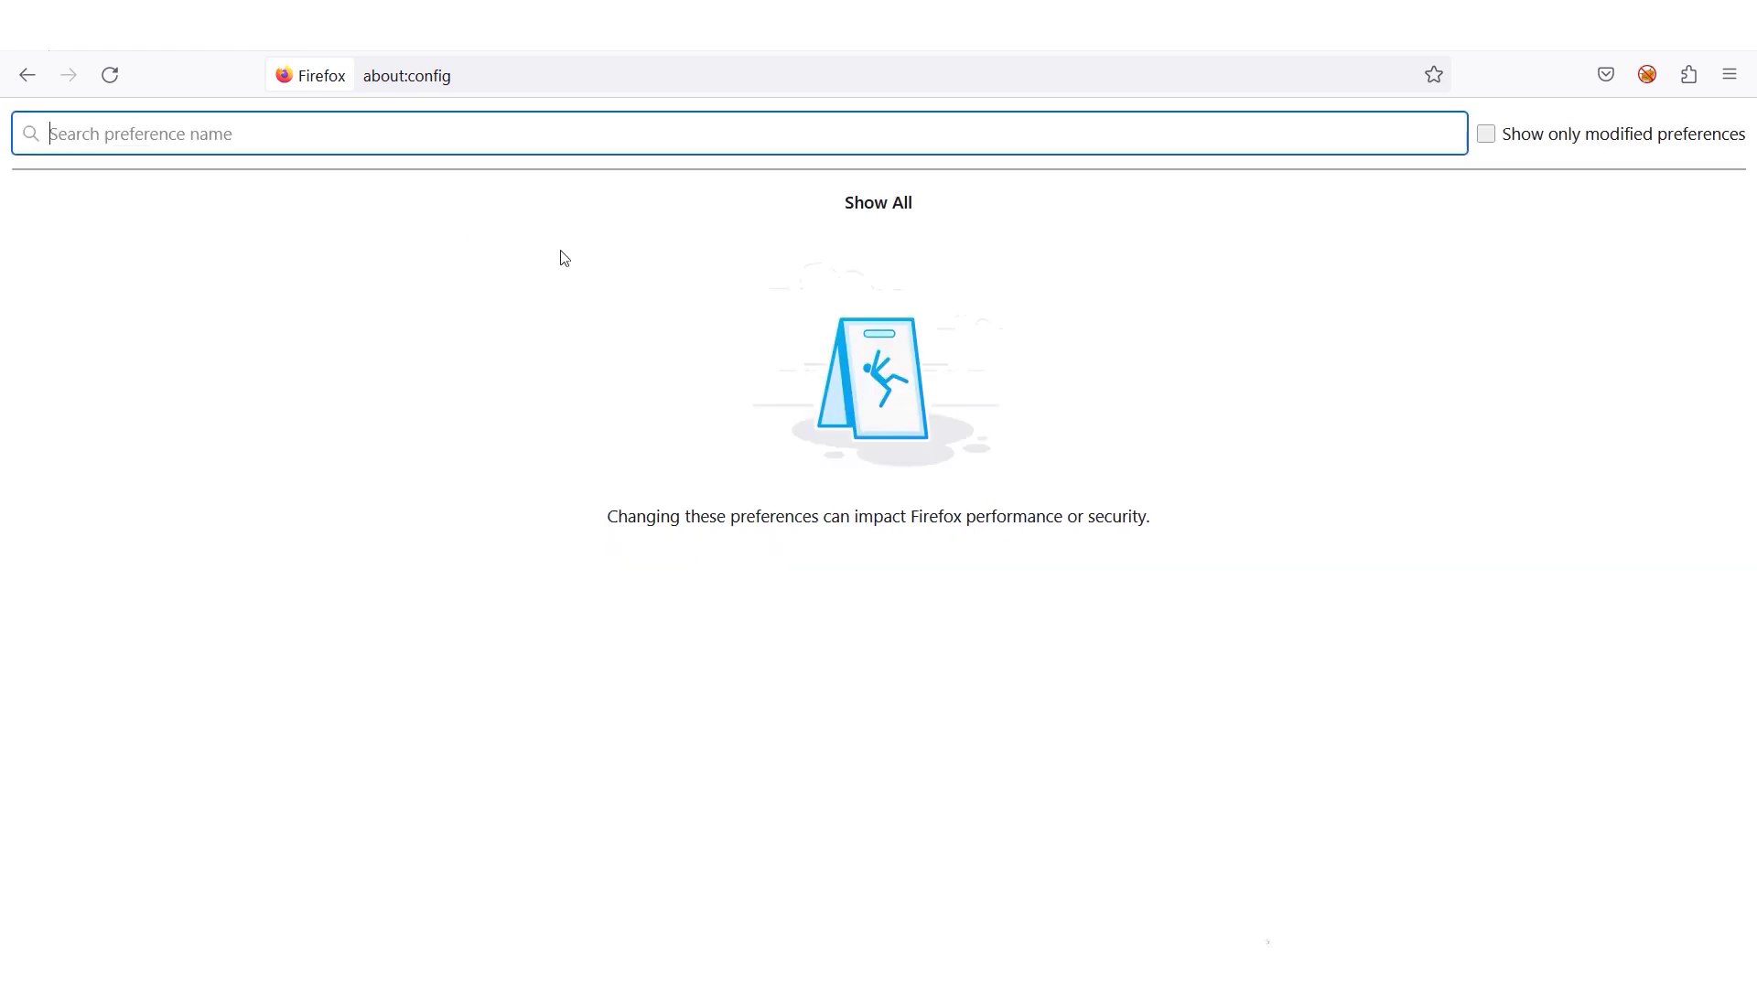
text(media.peerconnection.enabled)
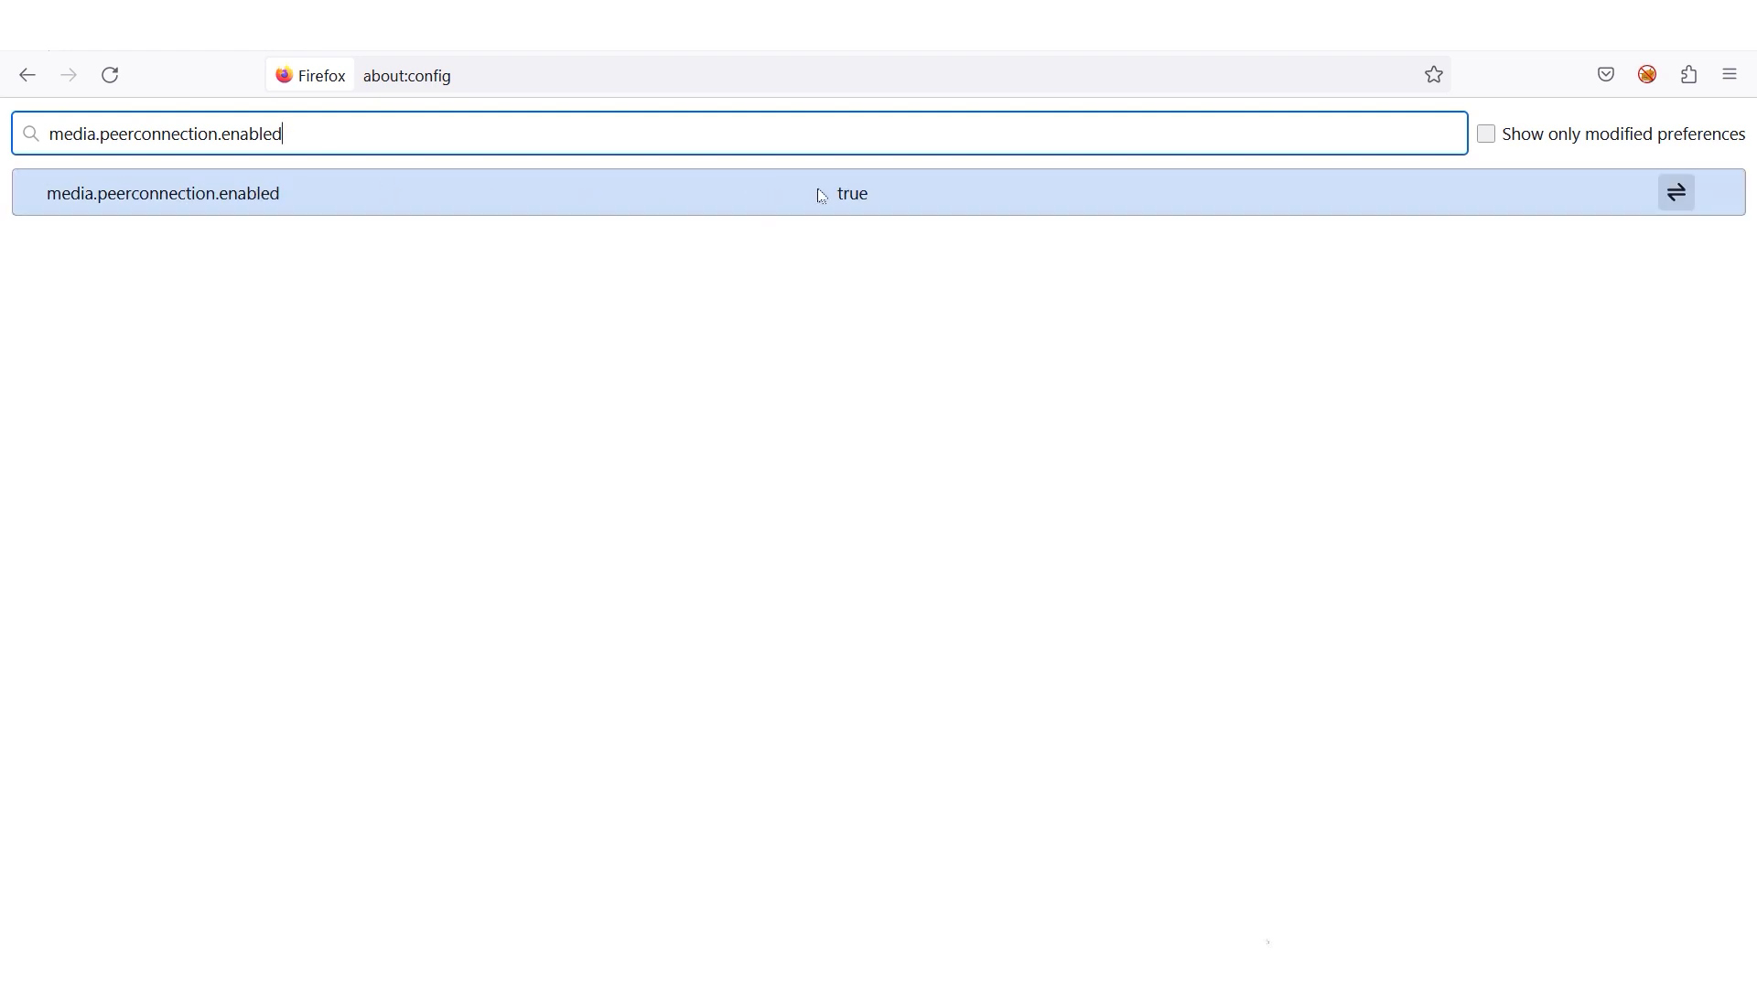
Toggle media.peerconnection.enabled to false and back to true, then move over to Chrome
click(1675, 193)
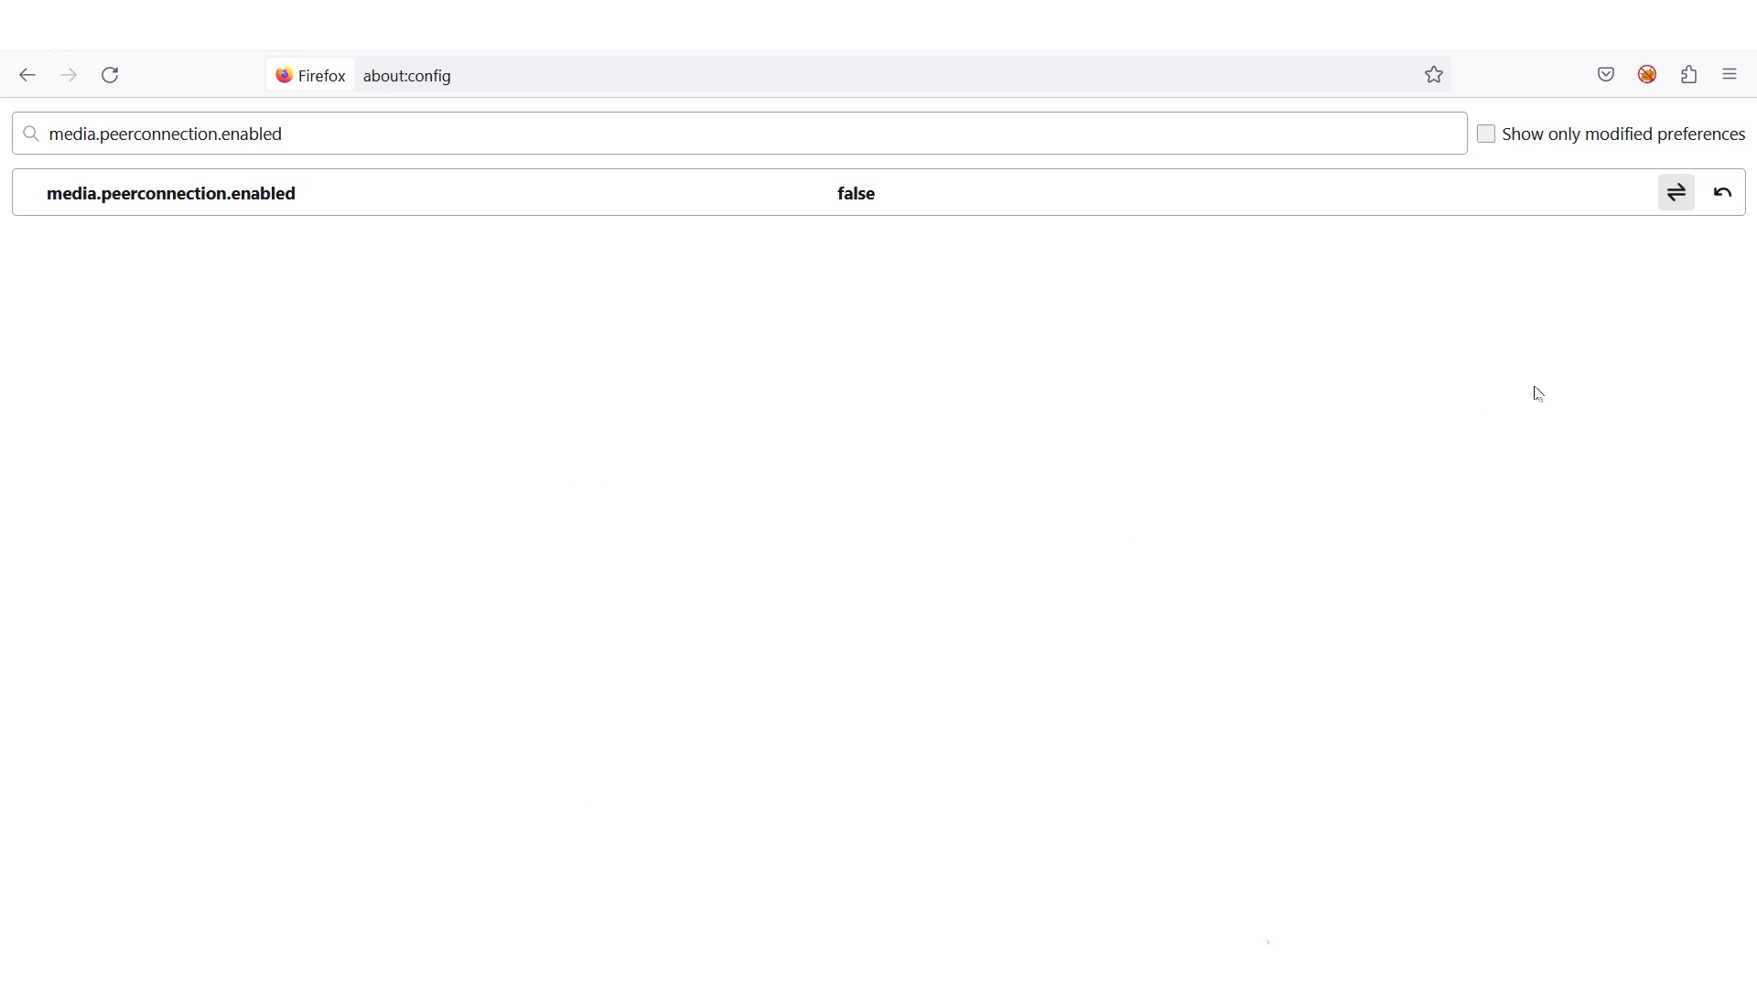
click(1677, 192)
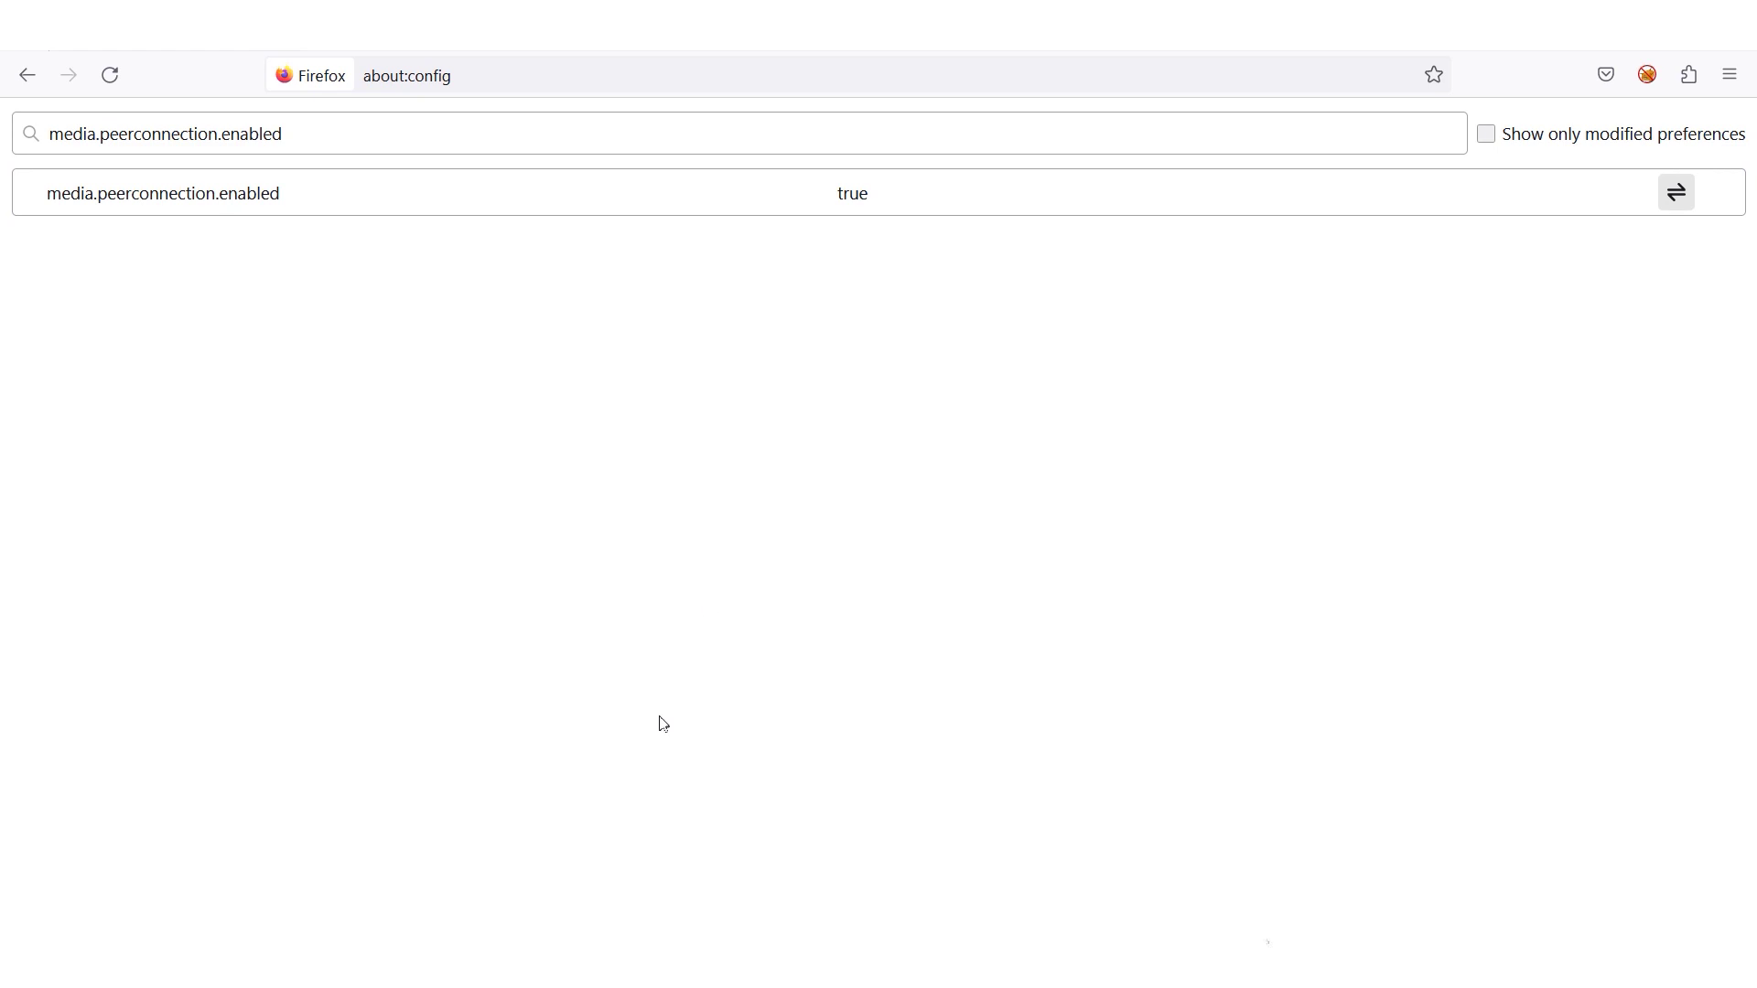
click(597, 866)
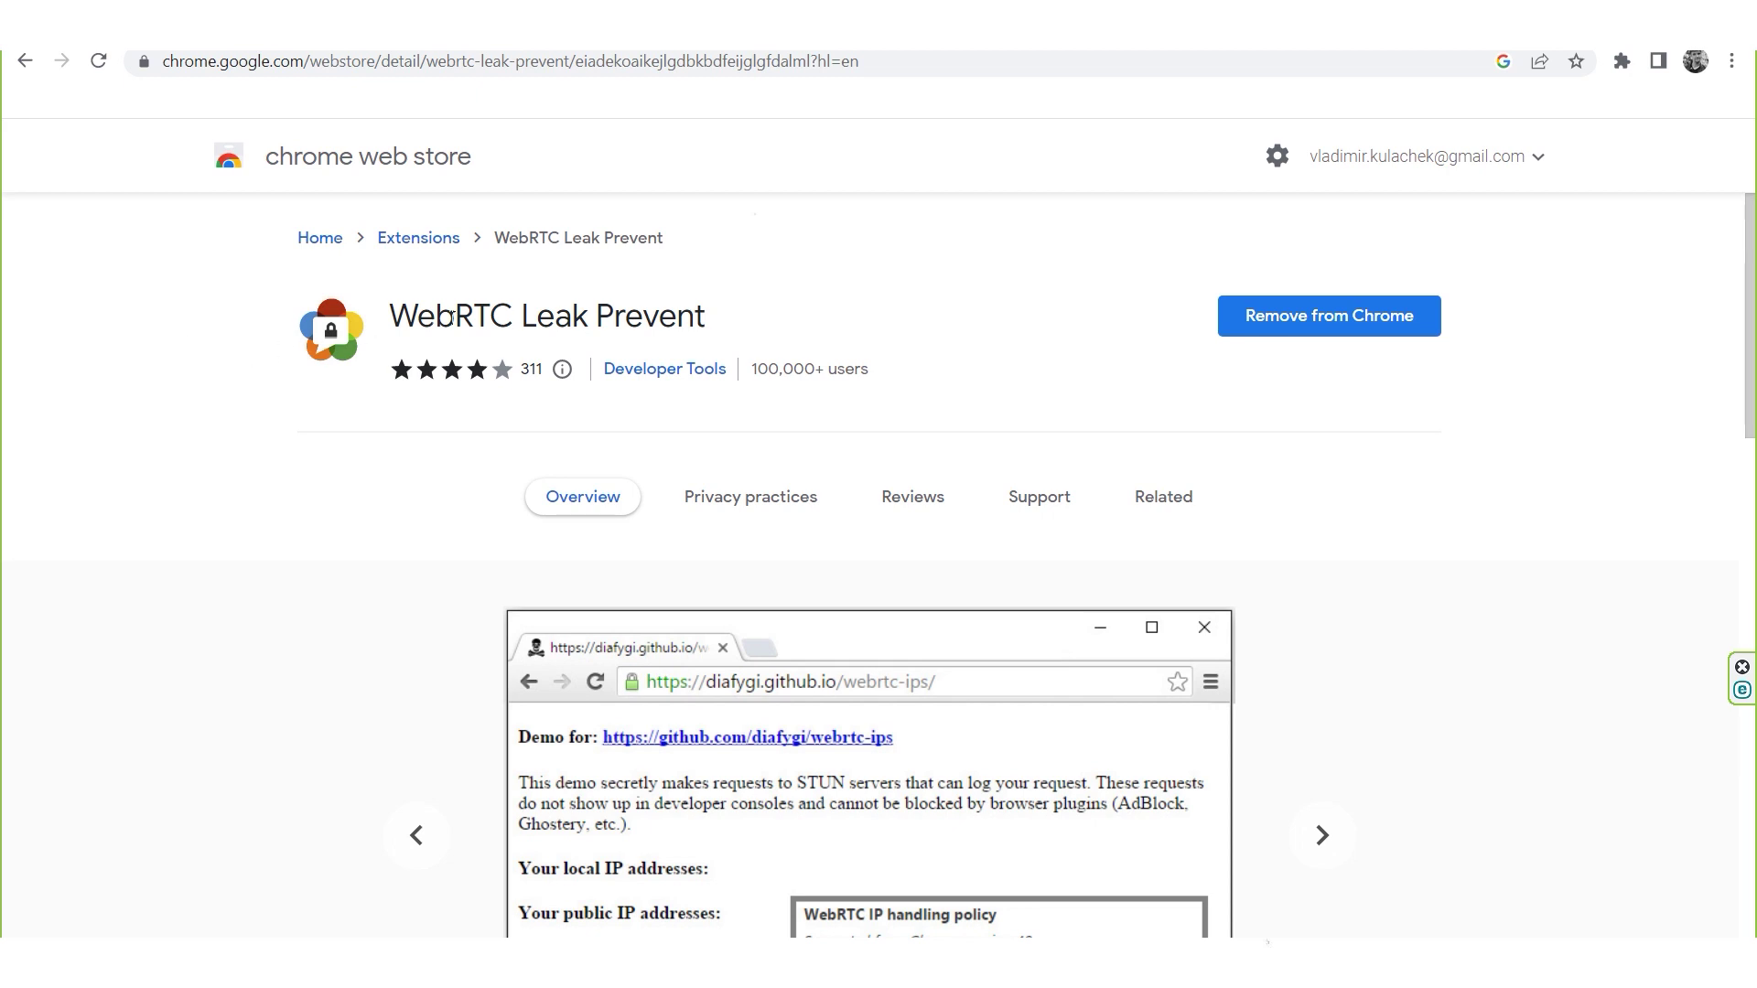
Highlight the WebRTC Leak Prevent title on its Chrome Web Store page
drag(391, 314, 723, 326)
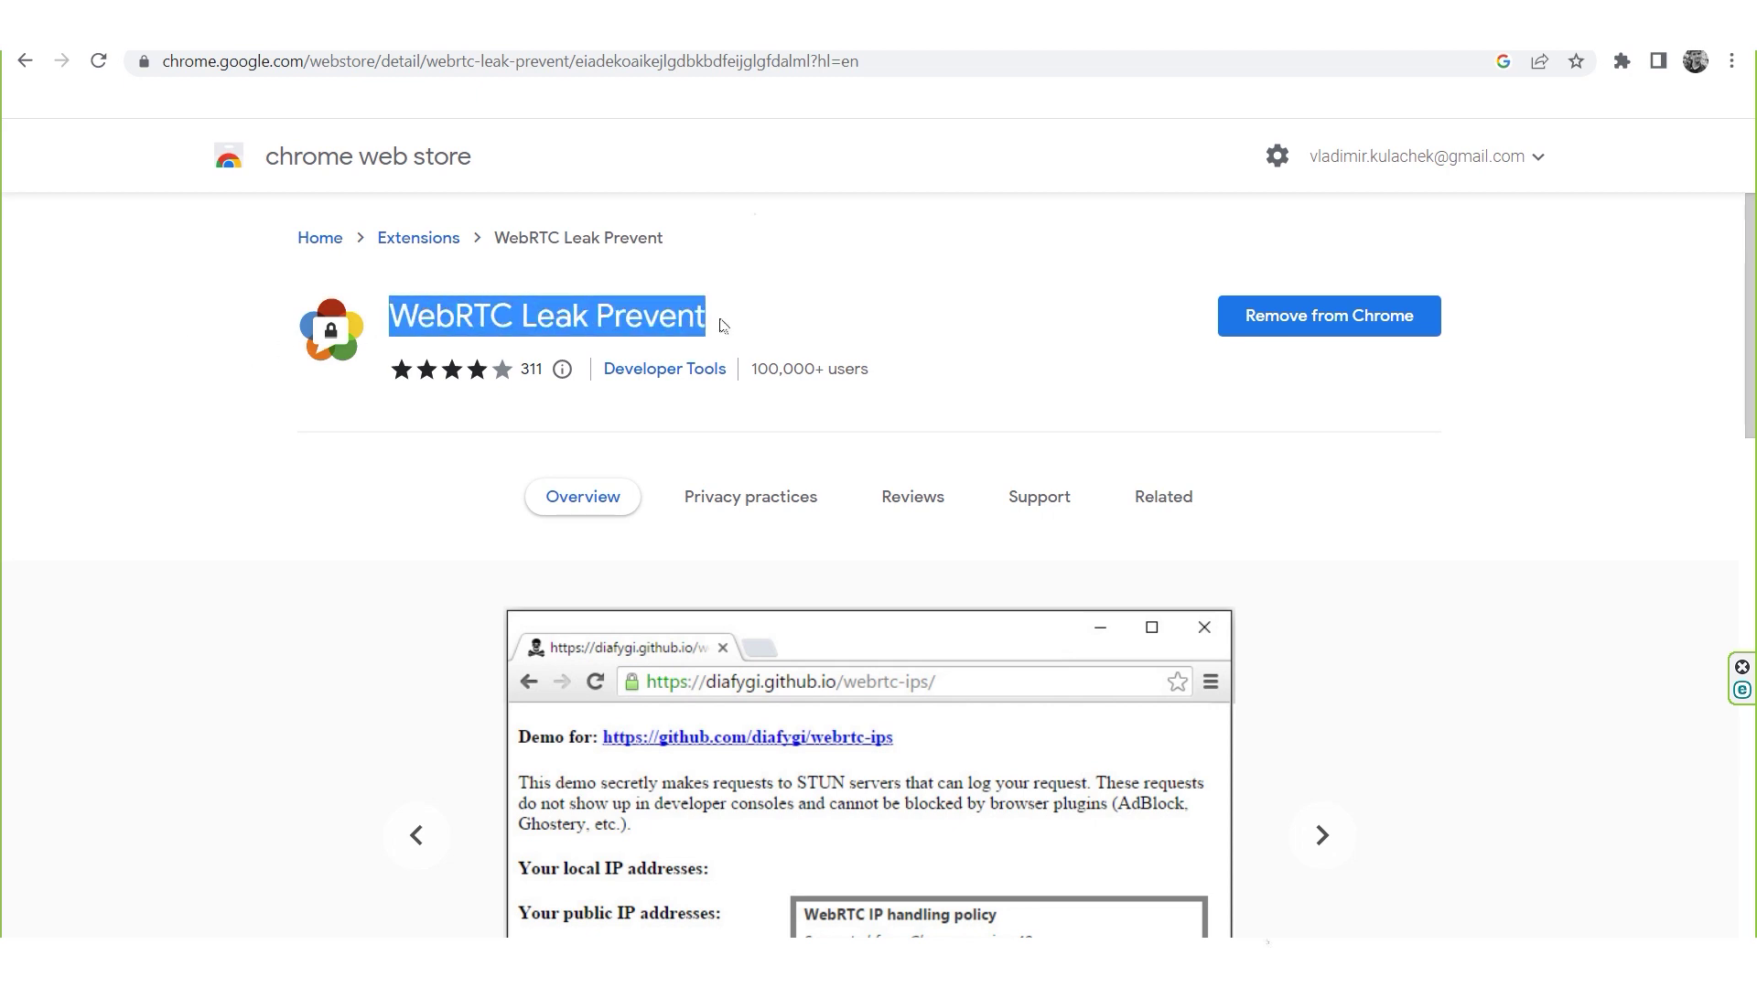
click(832, 314)
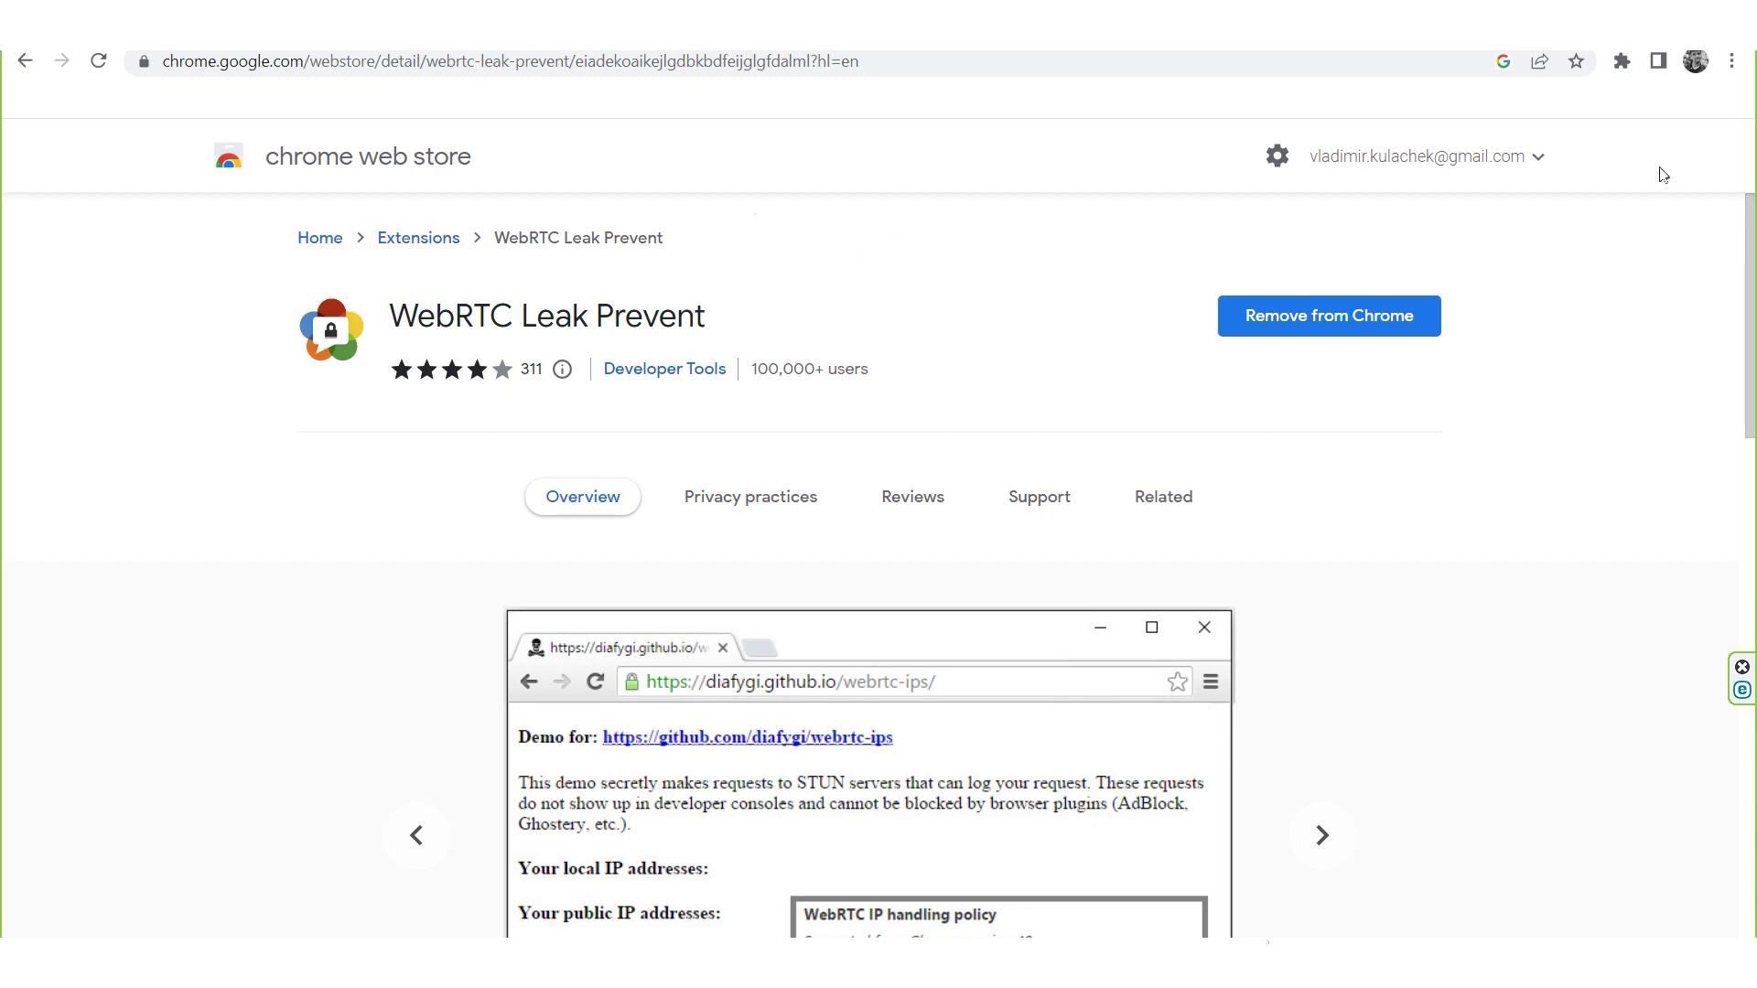
Bring up WebRTC Leak Prevent's options from the extensions list and show its IP handling policy choices
click(1621, 60)
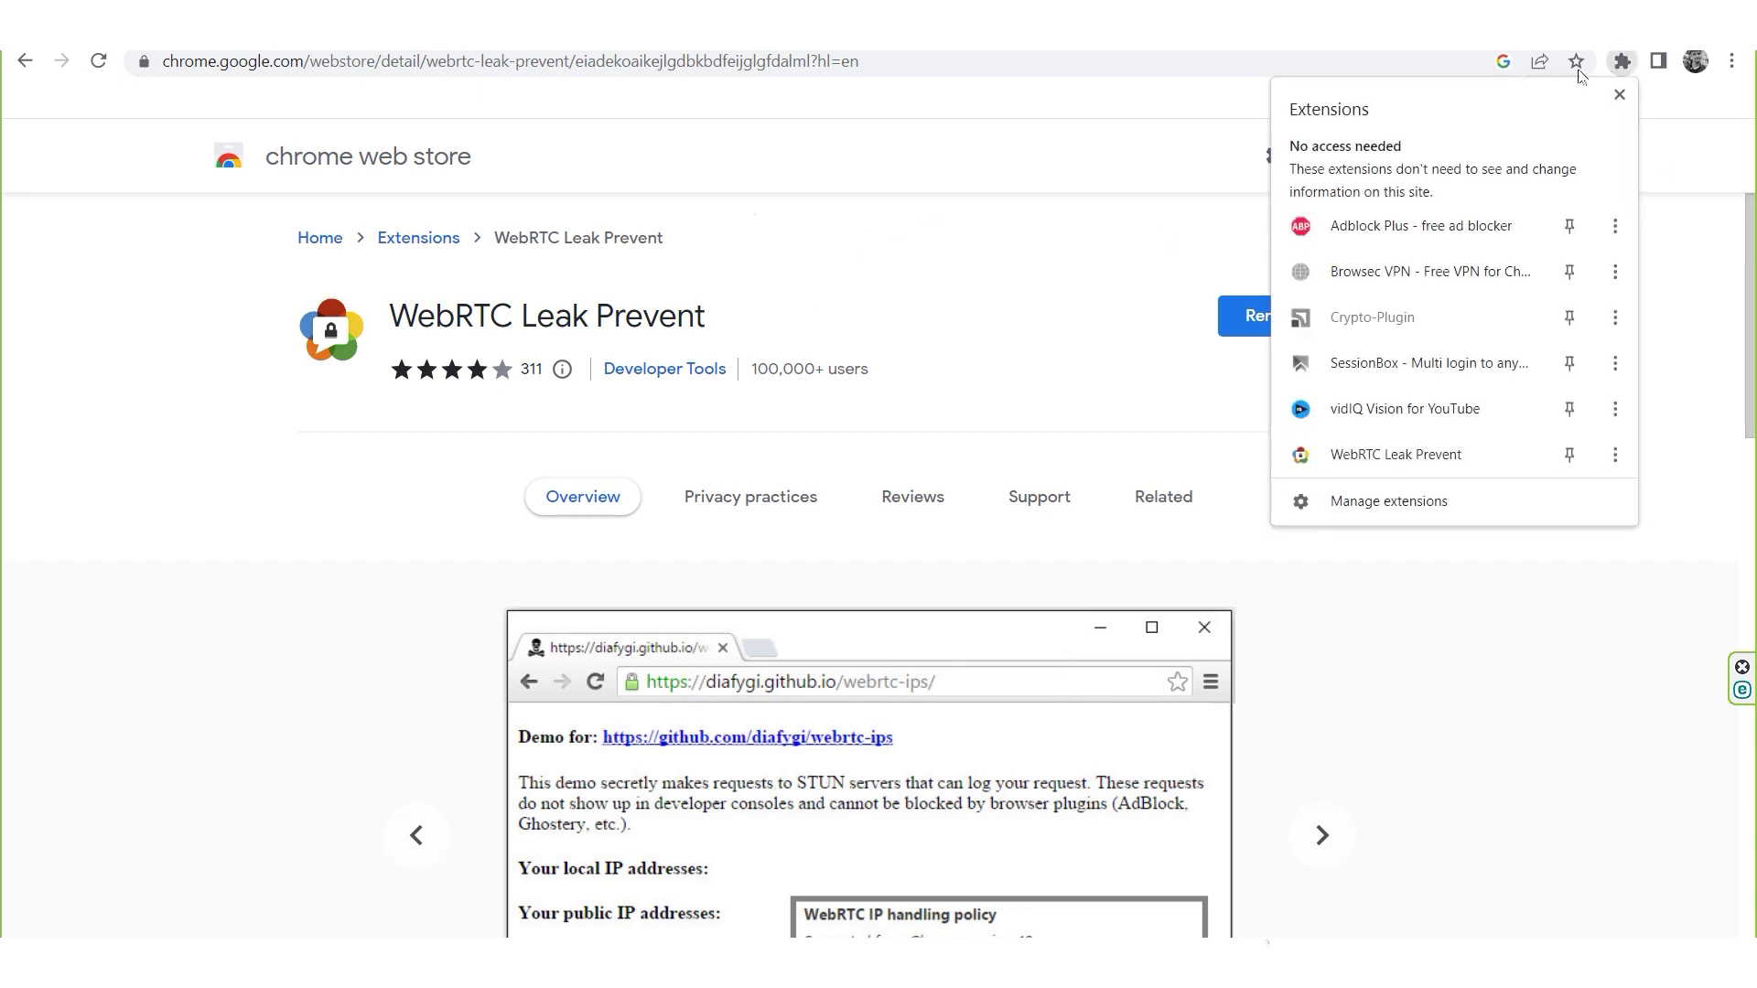
click(1409, 453)
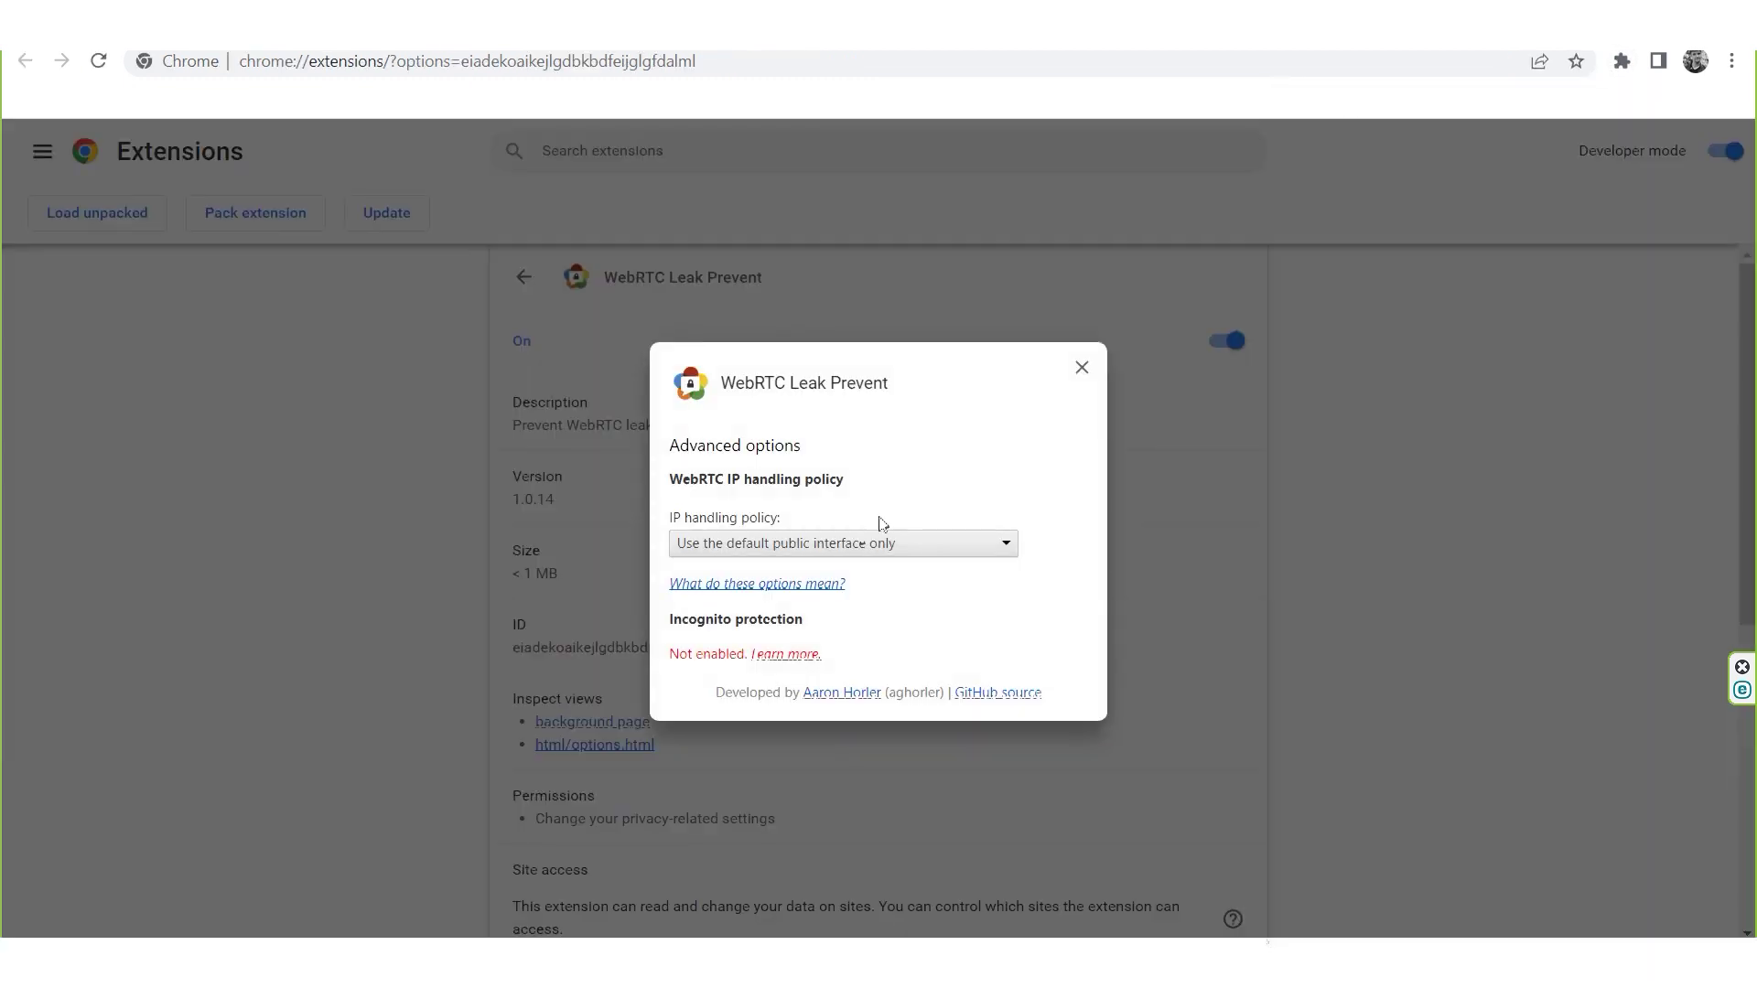
click(865, 544)
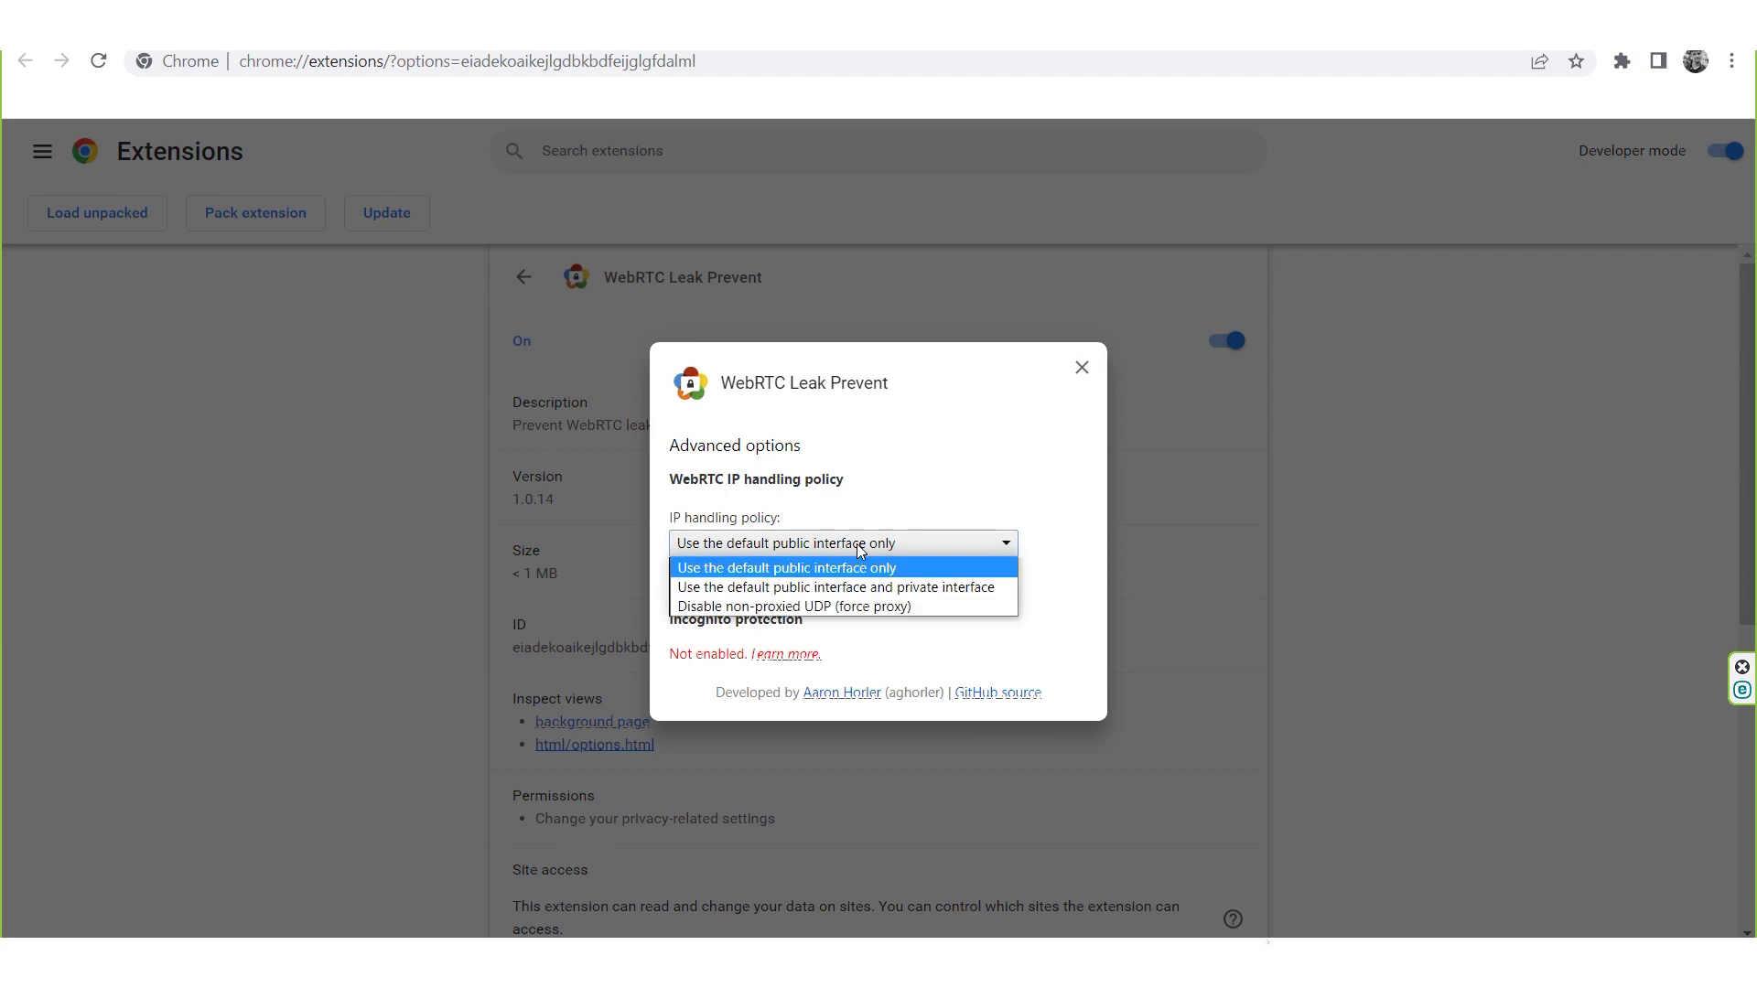
Keep the default public interface only policy and review the WebRTC Control store page title
click(928, 579)
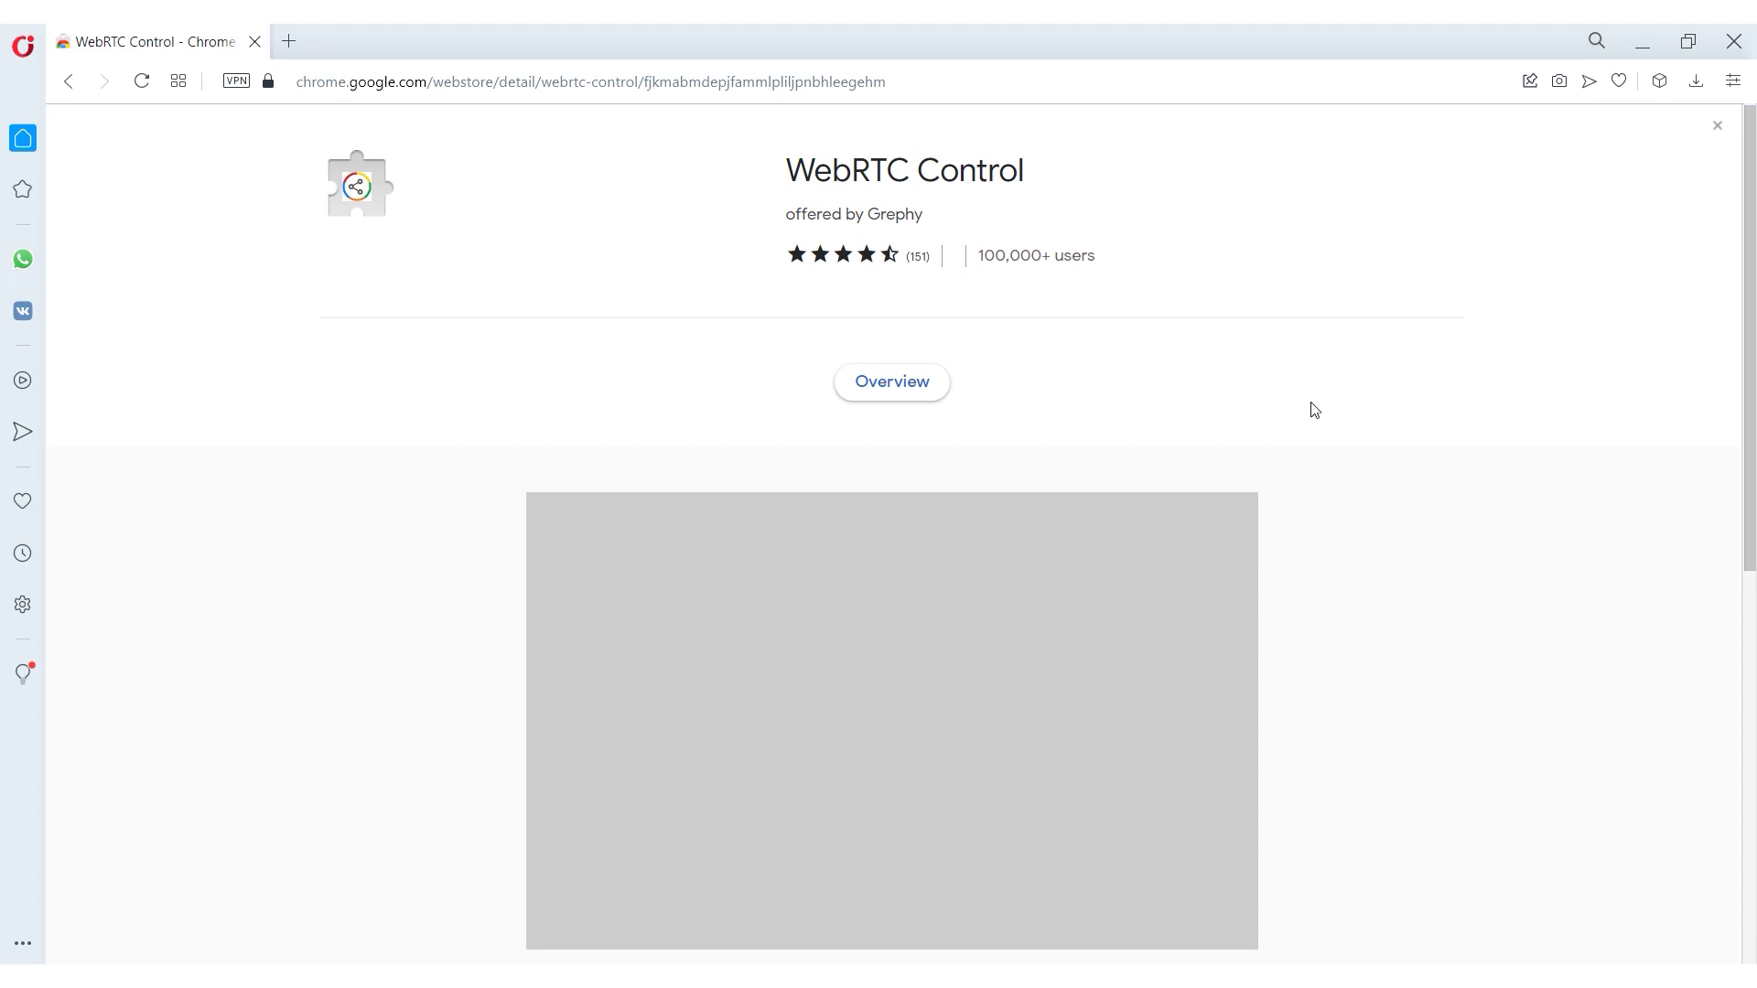
scroll(1311, 409, down, 2)
scroll(1315, 411, up, 2)
scroll(1327, 385, down, 1)
scroll(977, 276, down, 5)
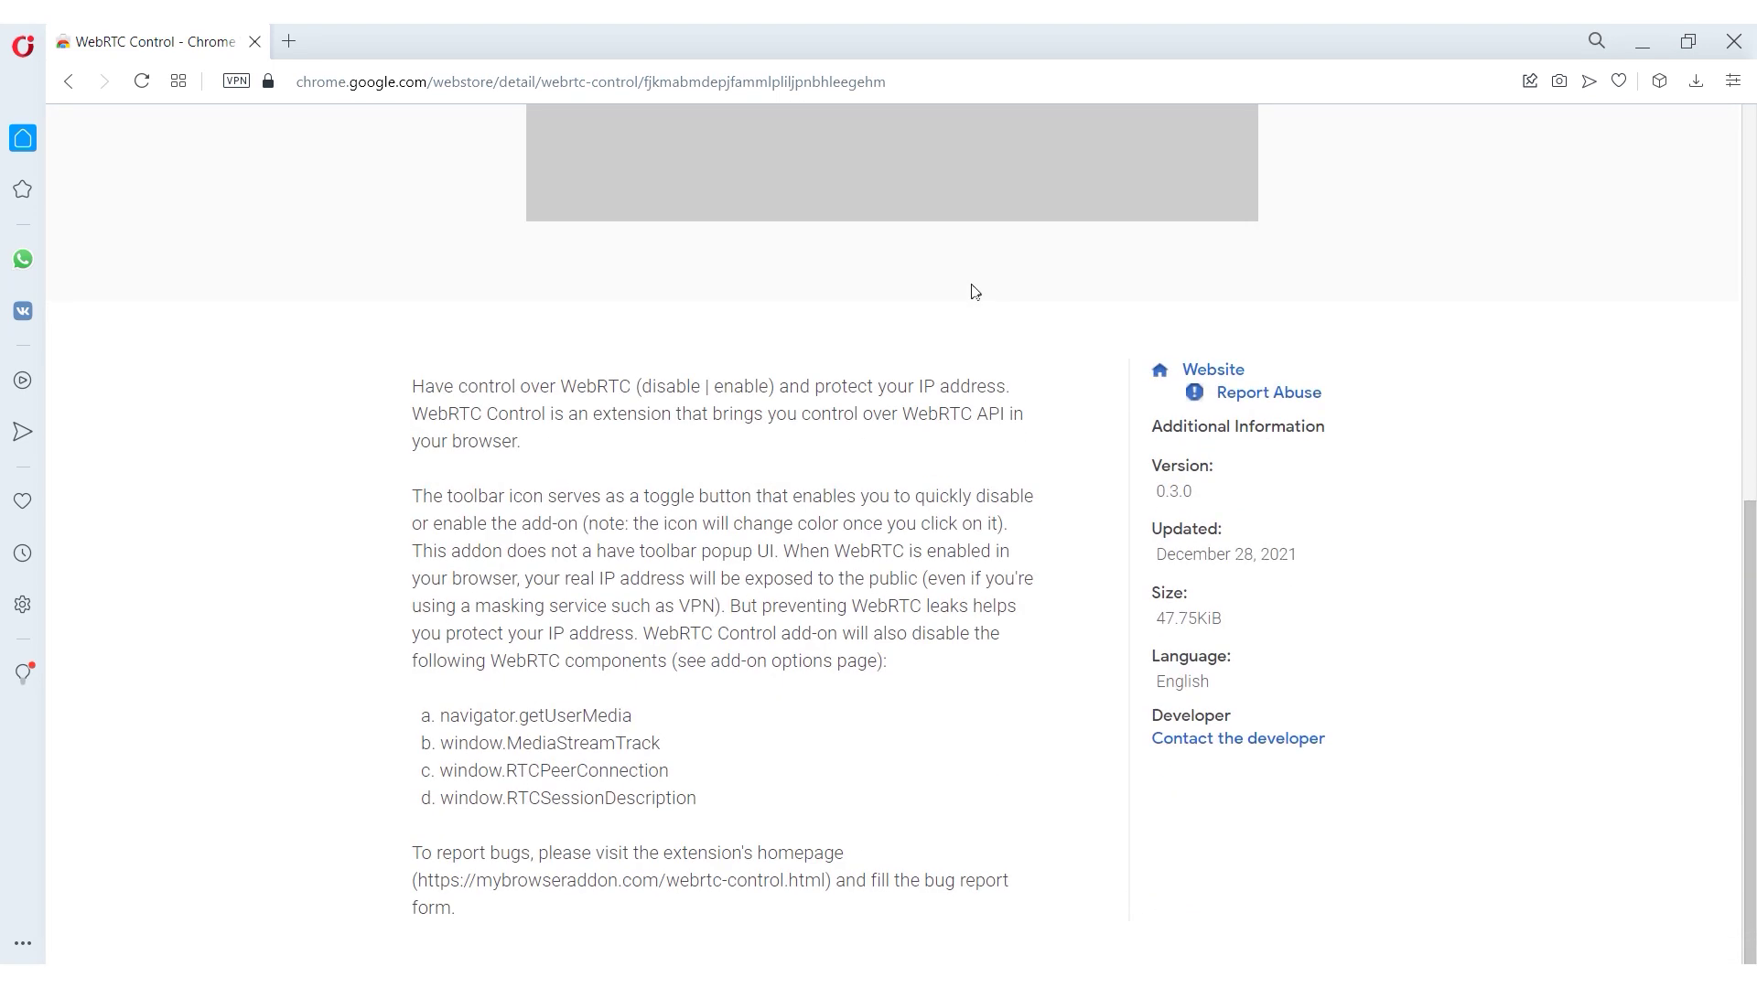
scroll(845, 360, up, 6)
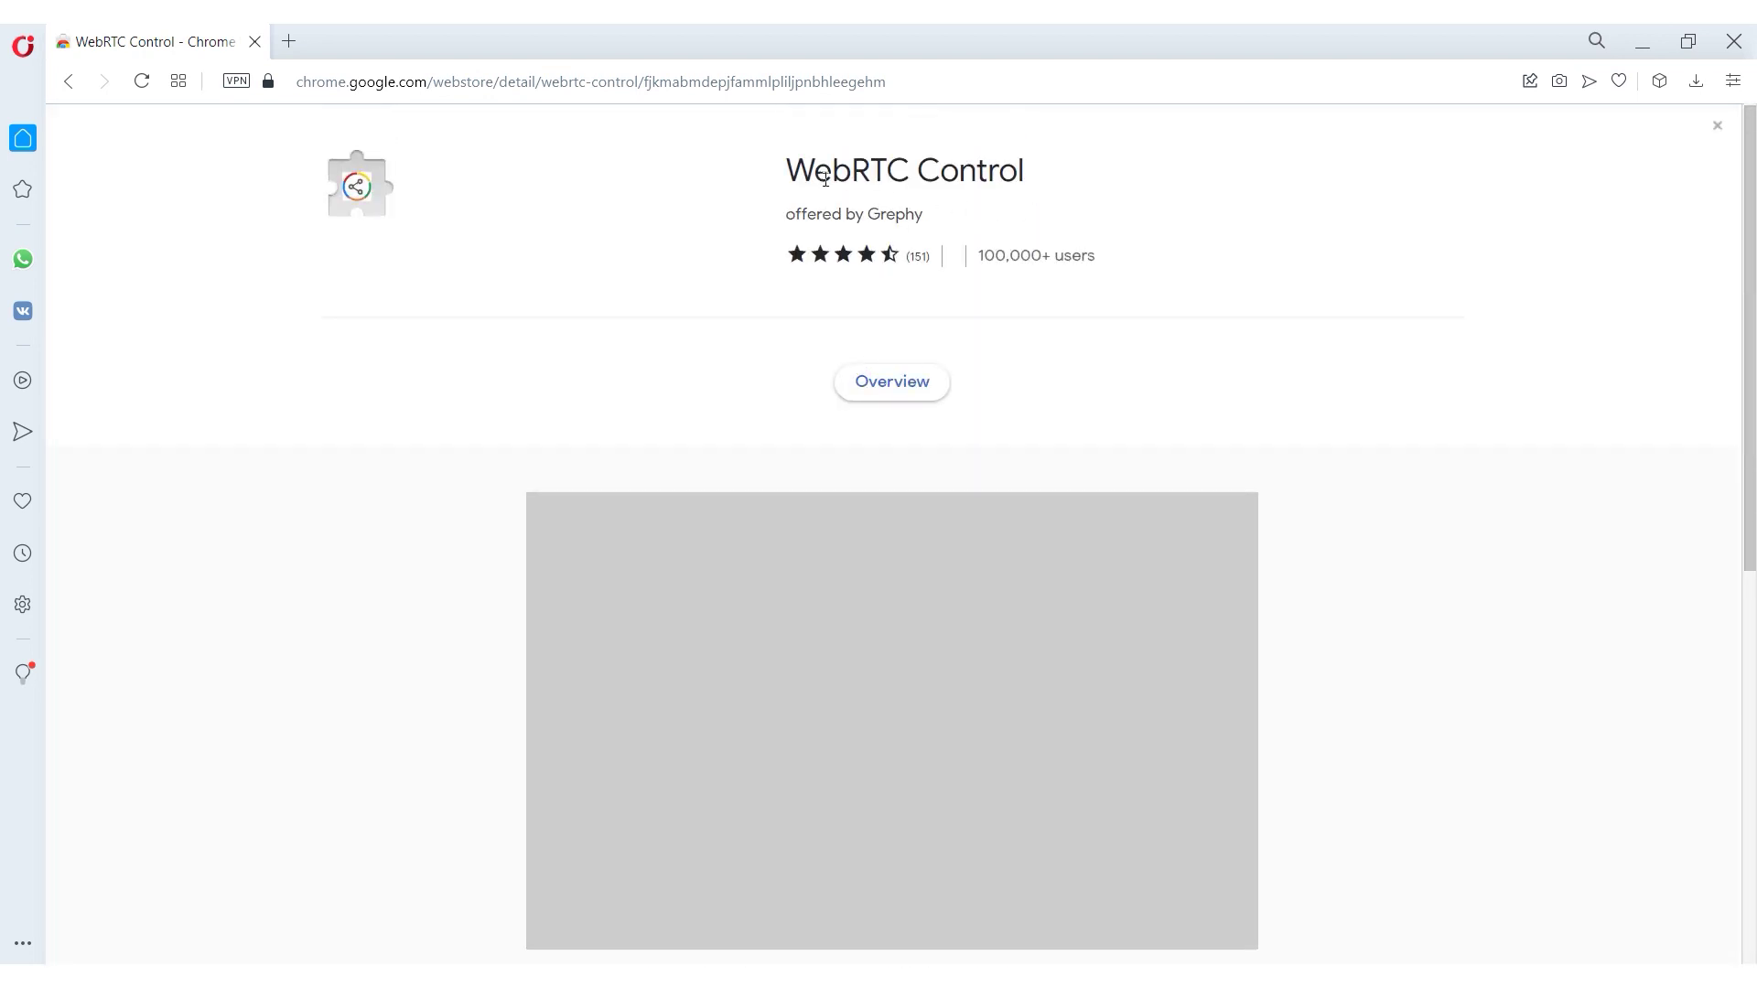
drag(785, 173, 1028, 183)
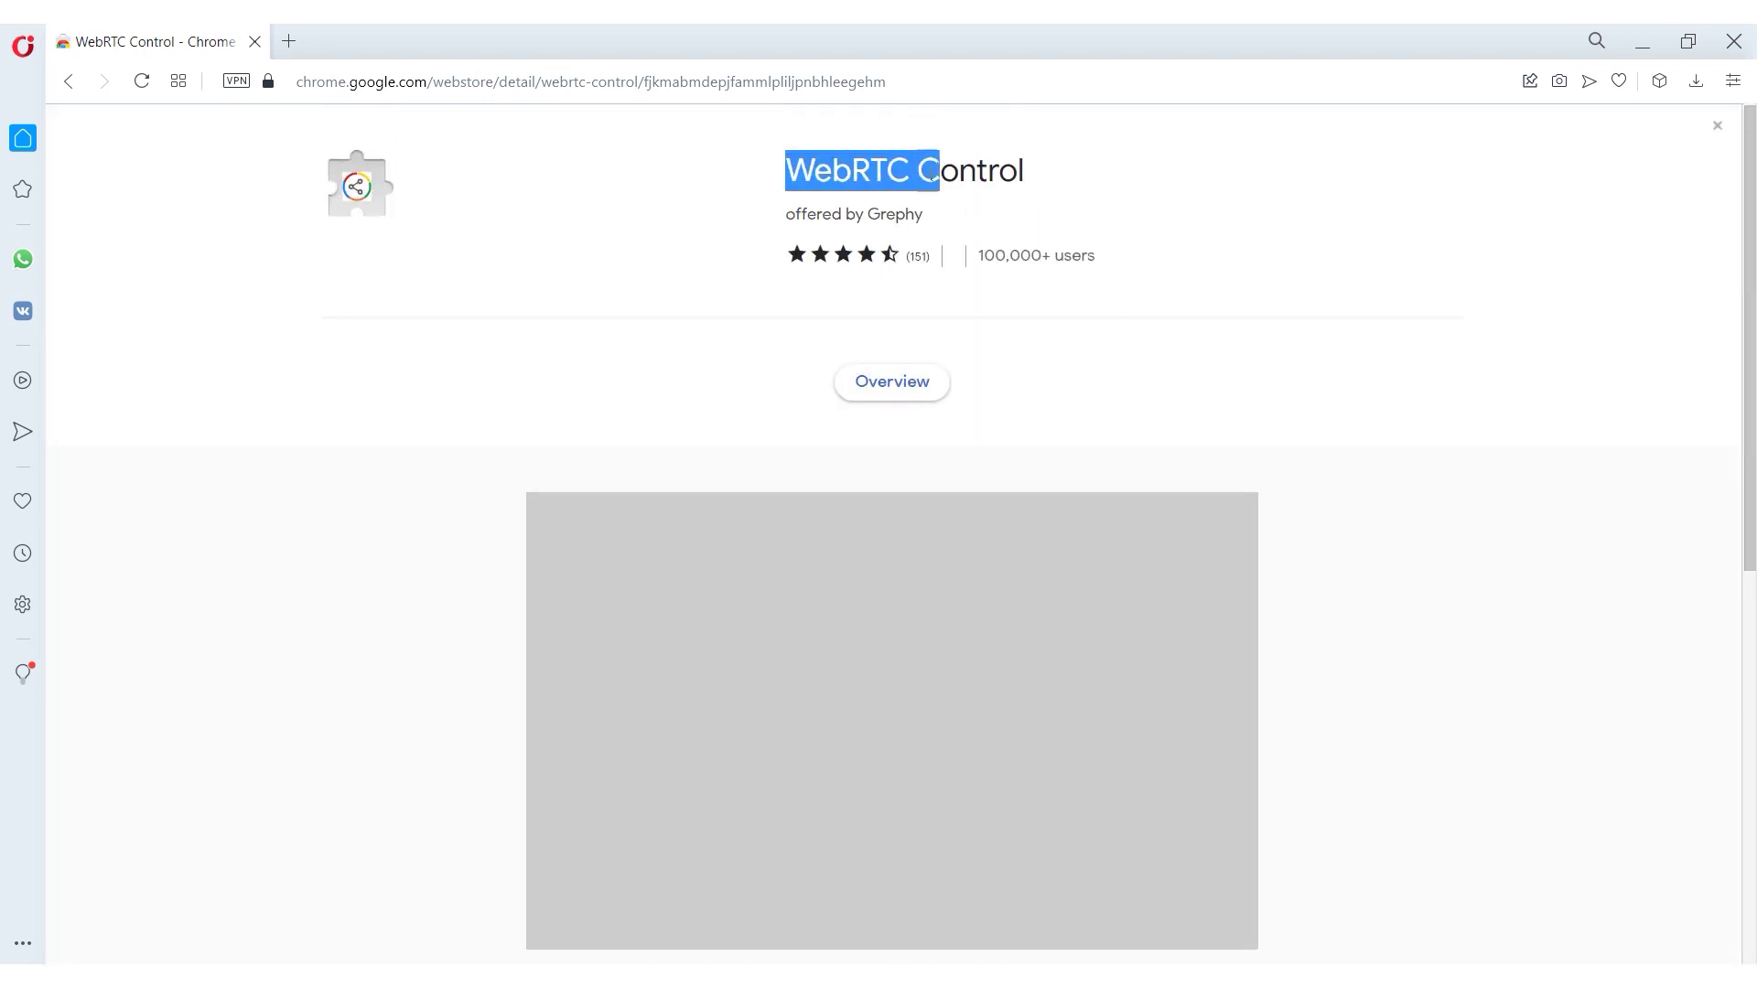
click(1103, 188)
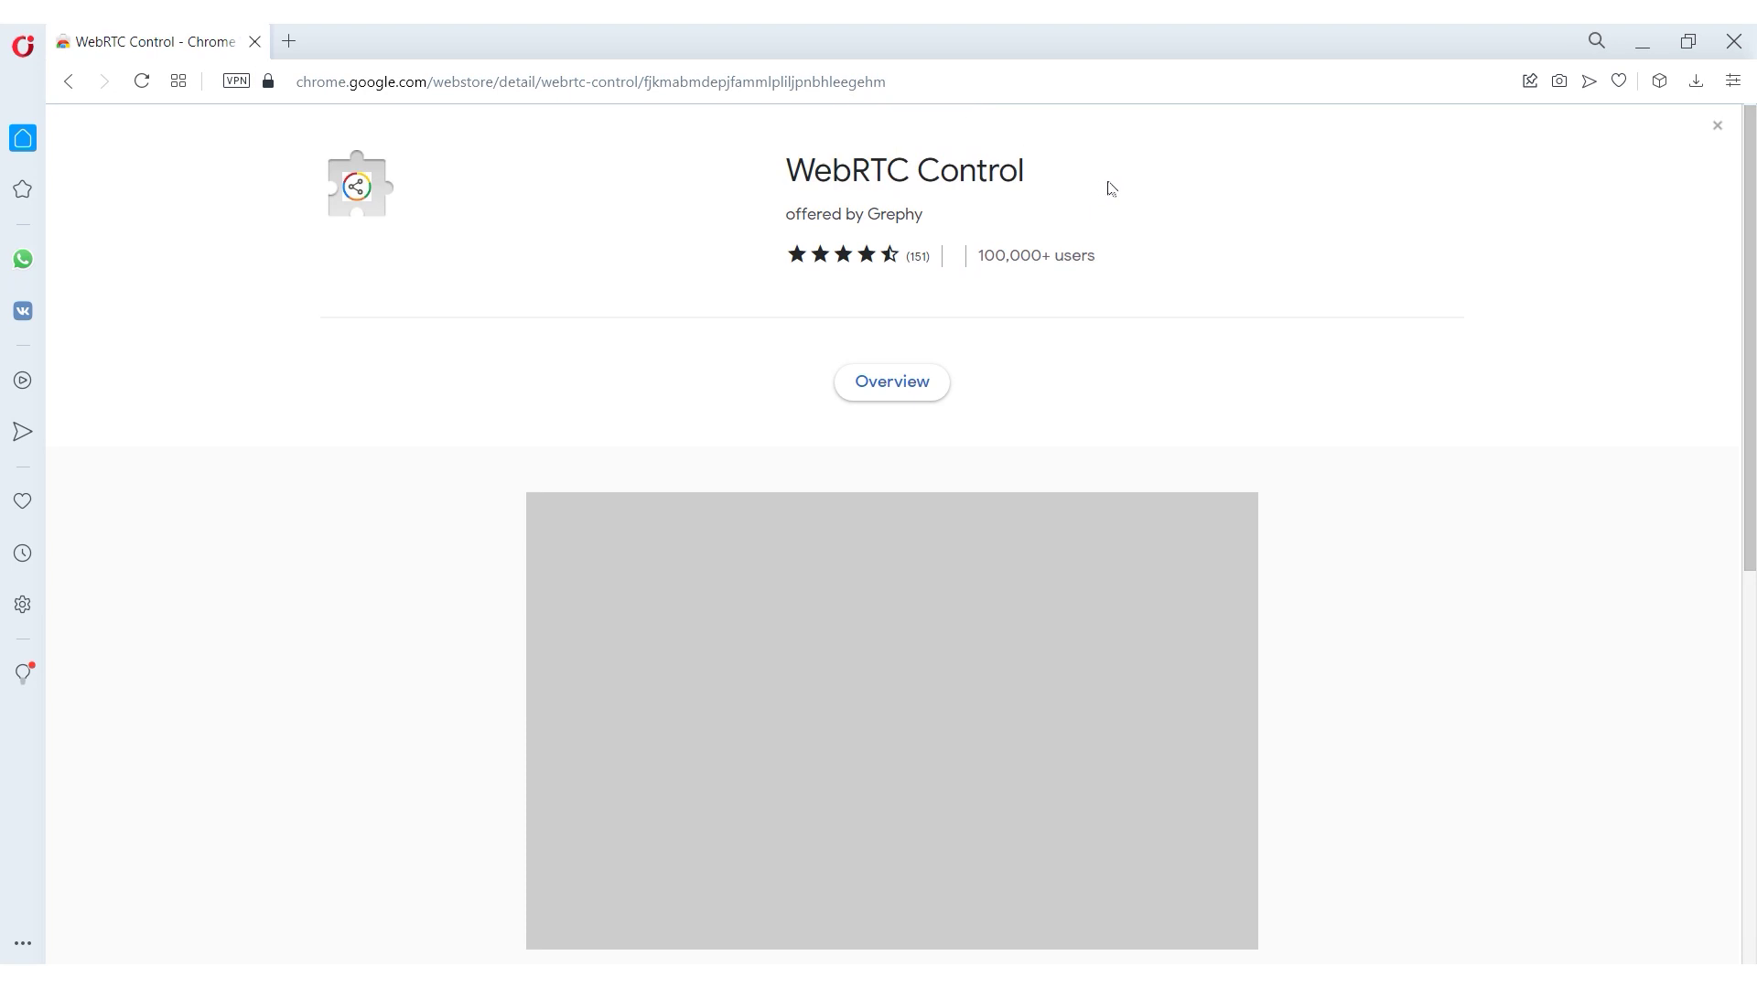
Activate WebRTC Control from Opera's installed extensions list
click(1659, 81)
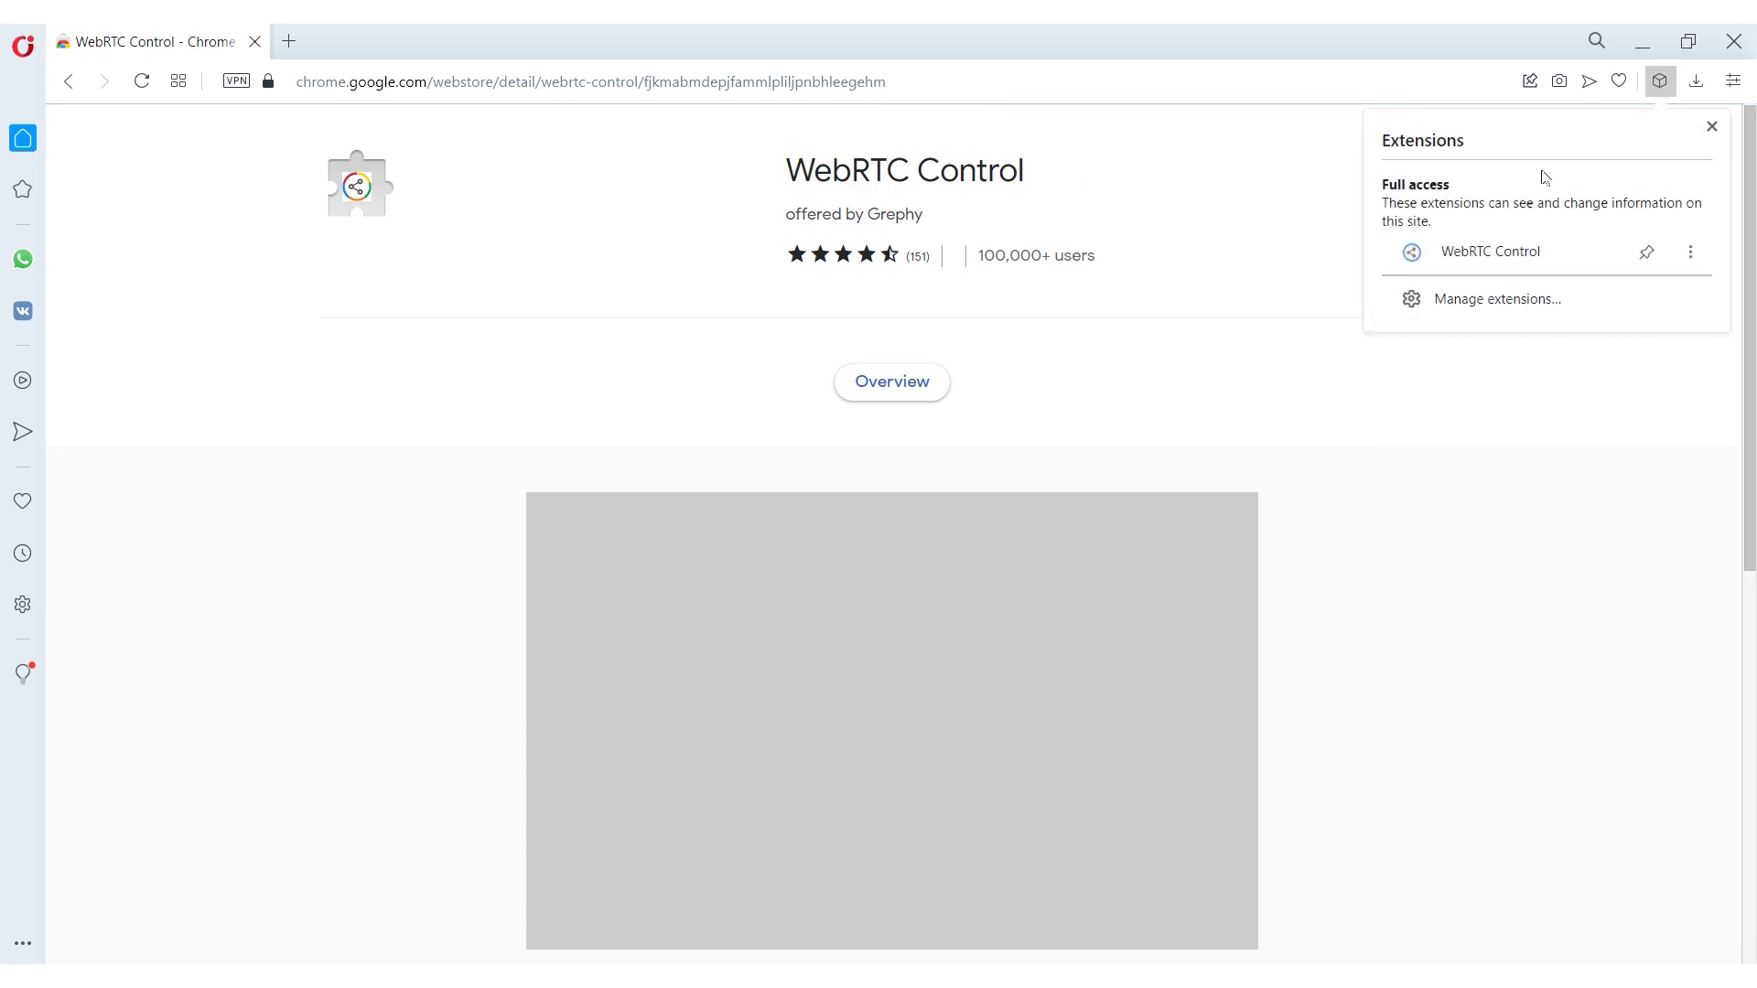
click(1506, 257)
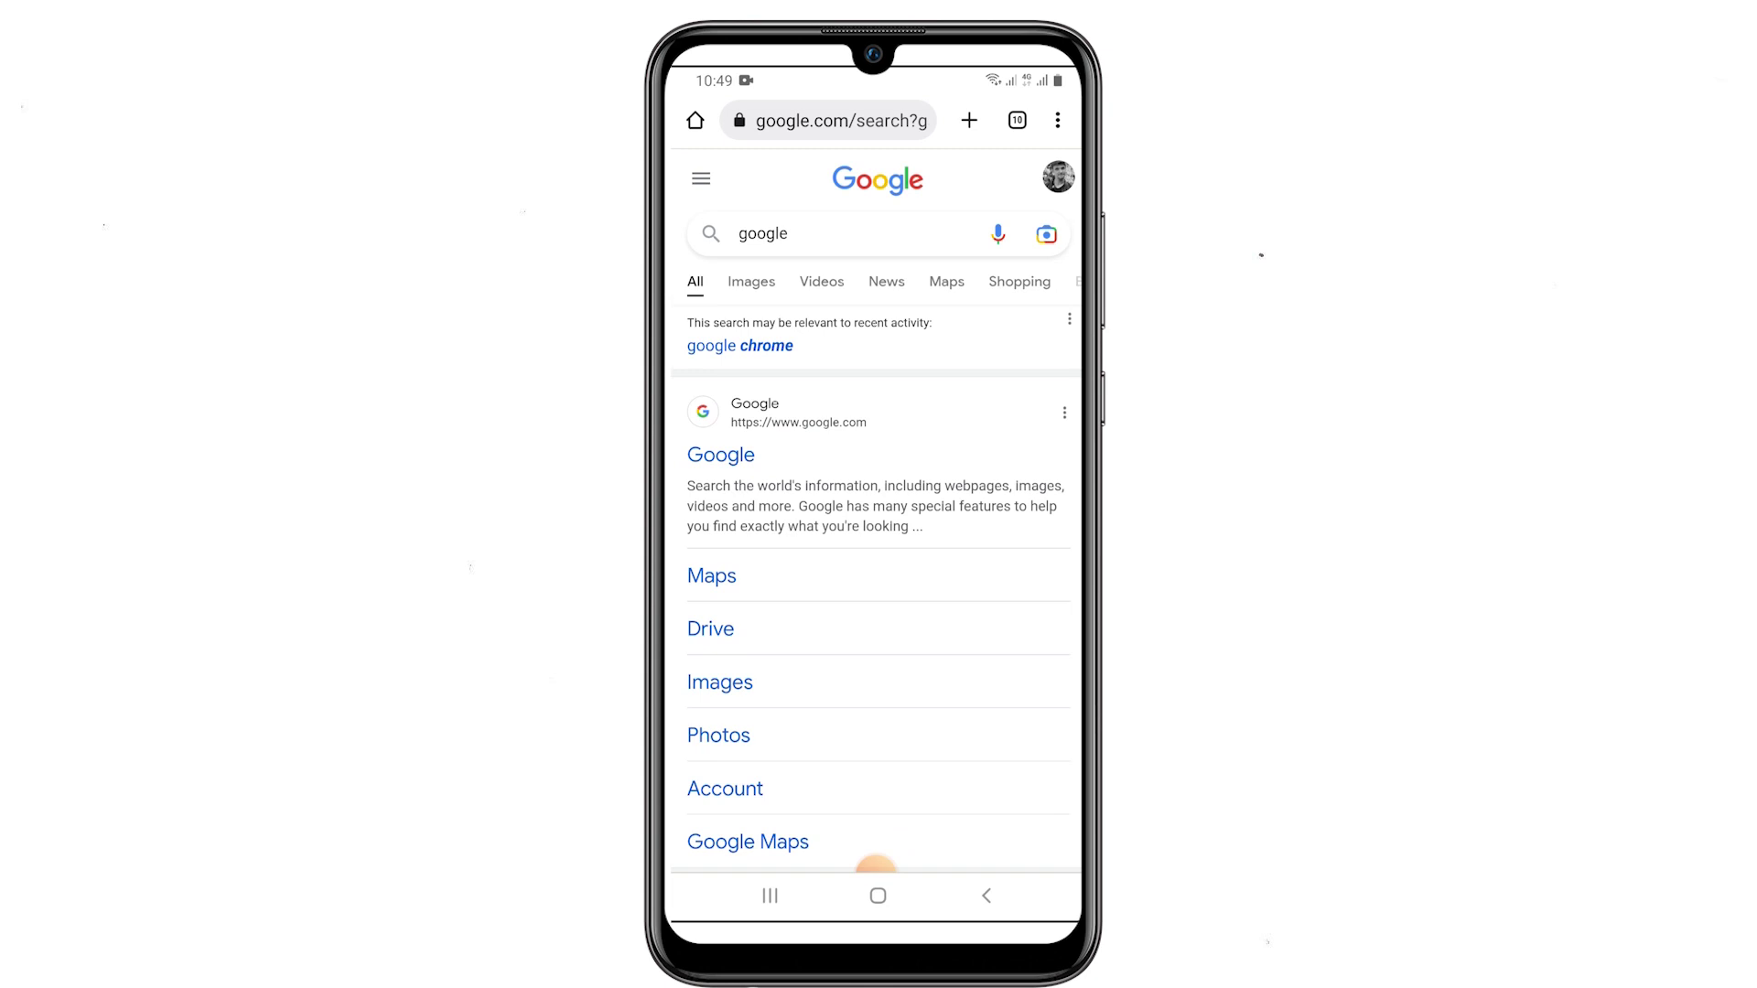
Load the chrome://flags/#disable-webrtc experimental flags page on Android Chrome
click(840, 120)
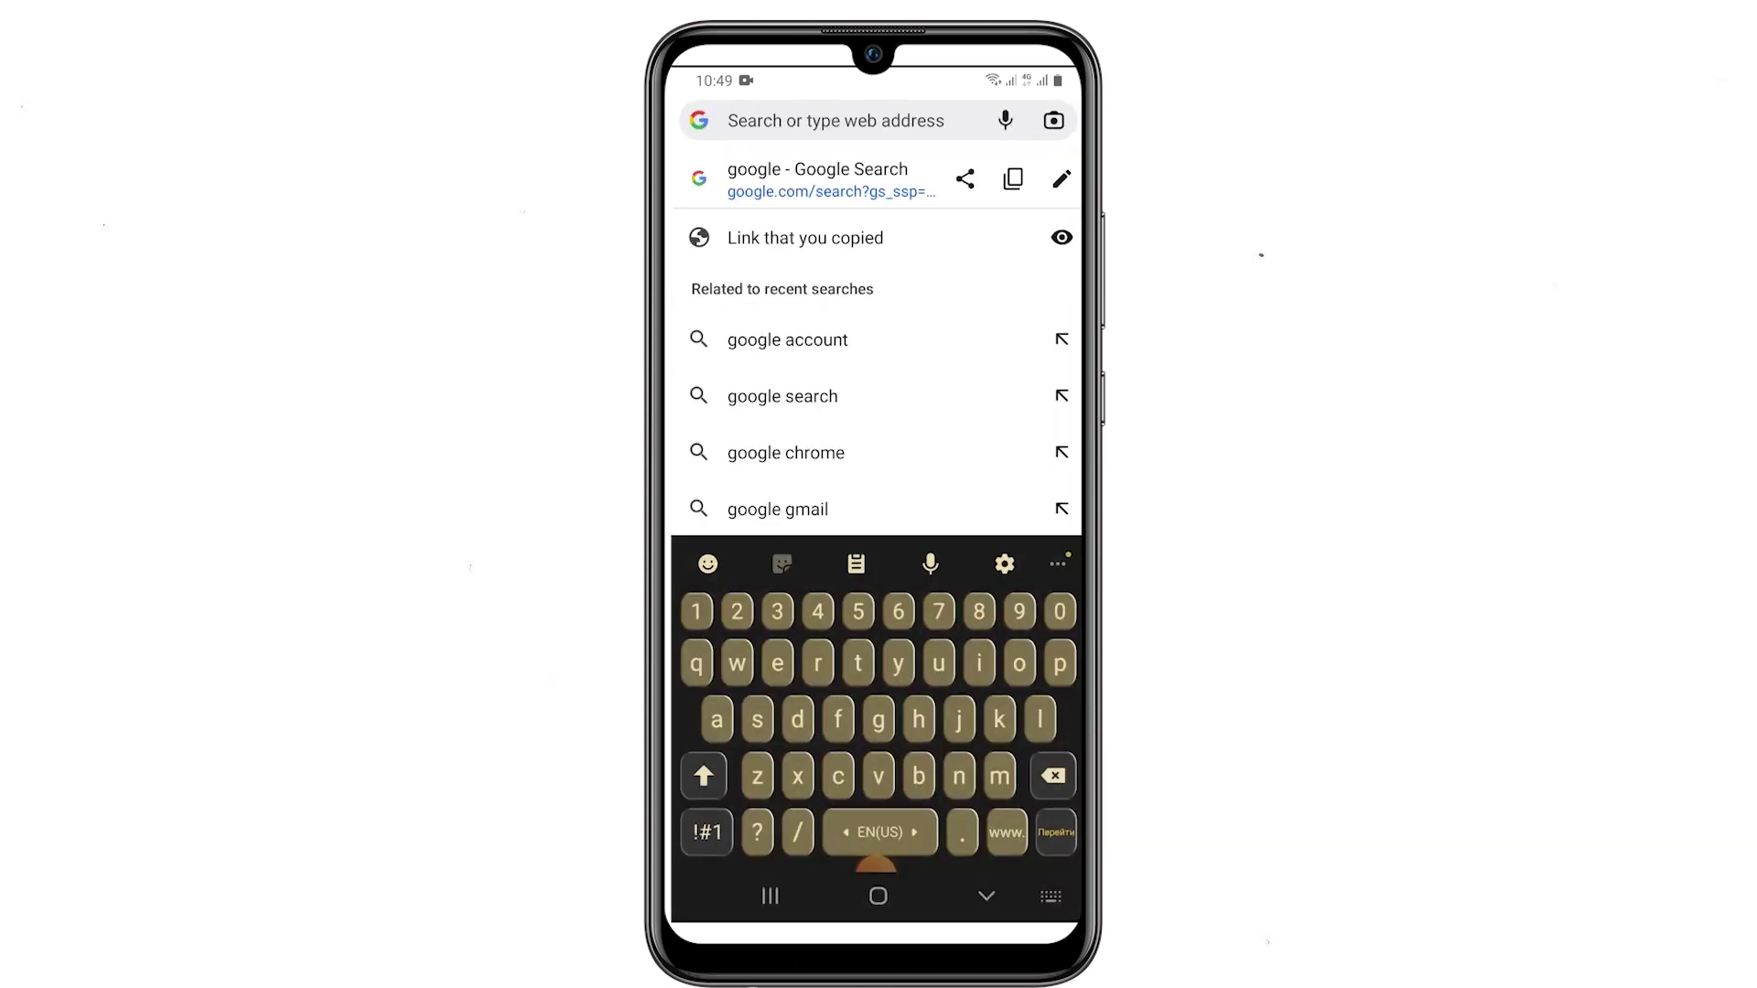
click(729, 122)
click(724, 187)
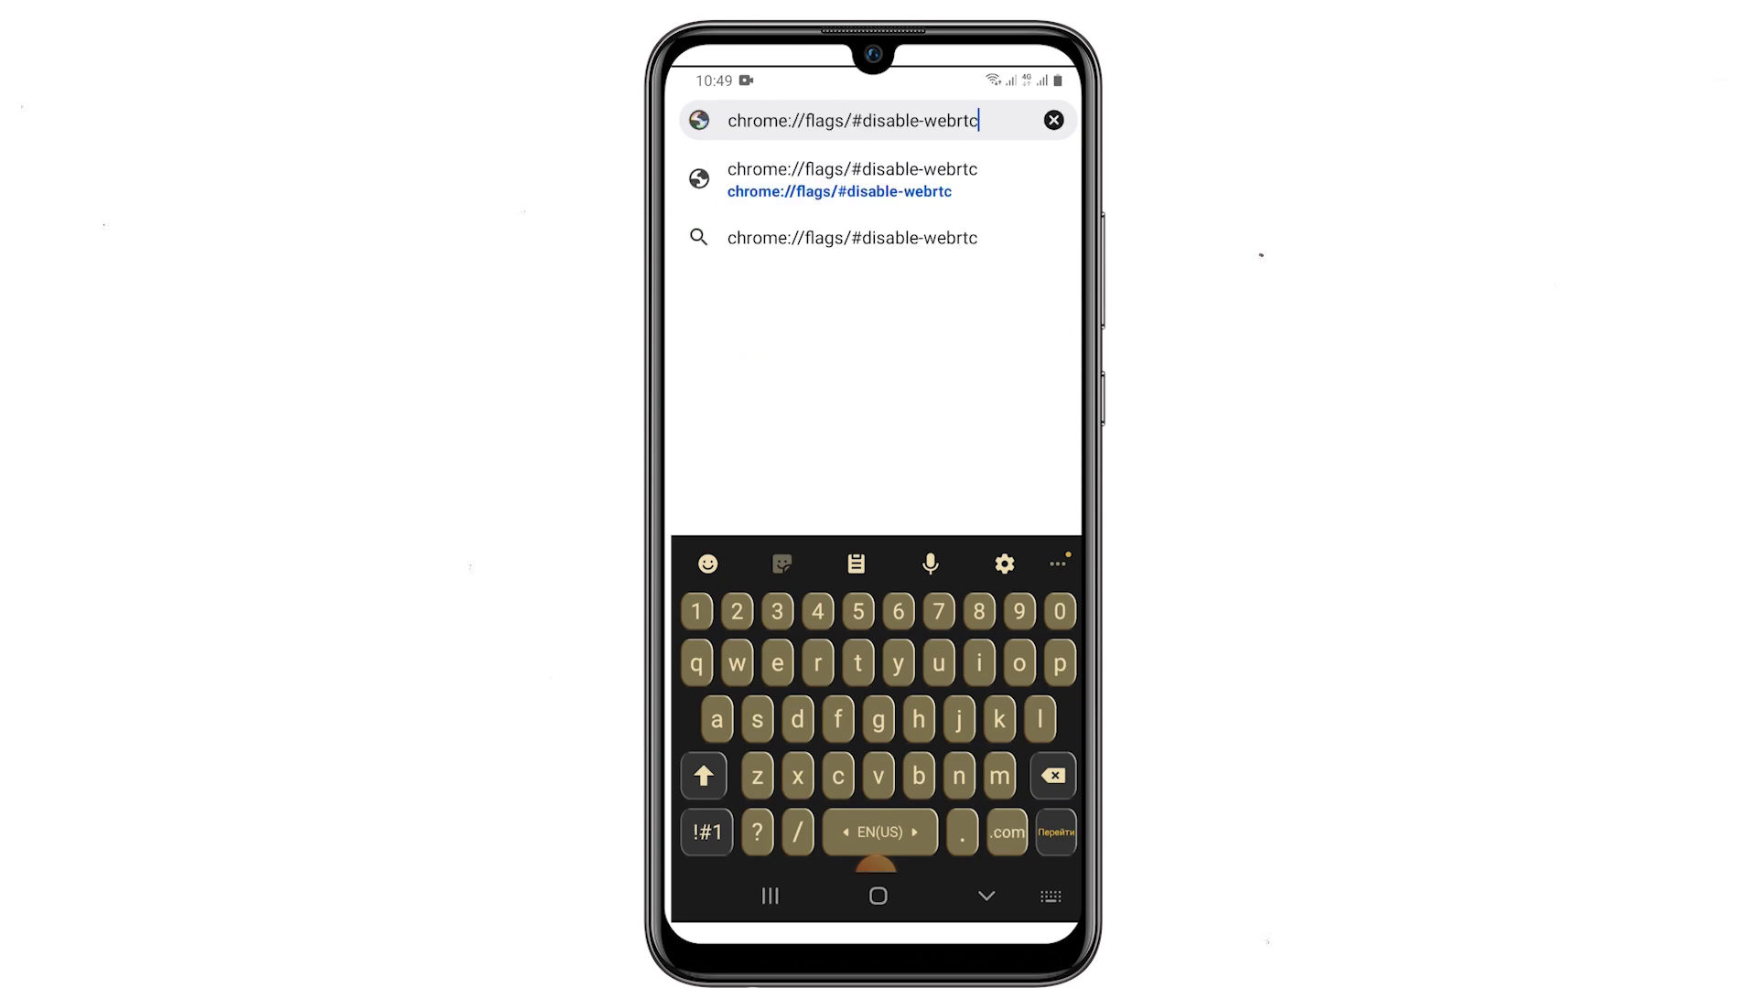
click(1056, 831)
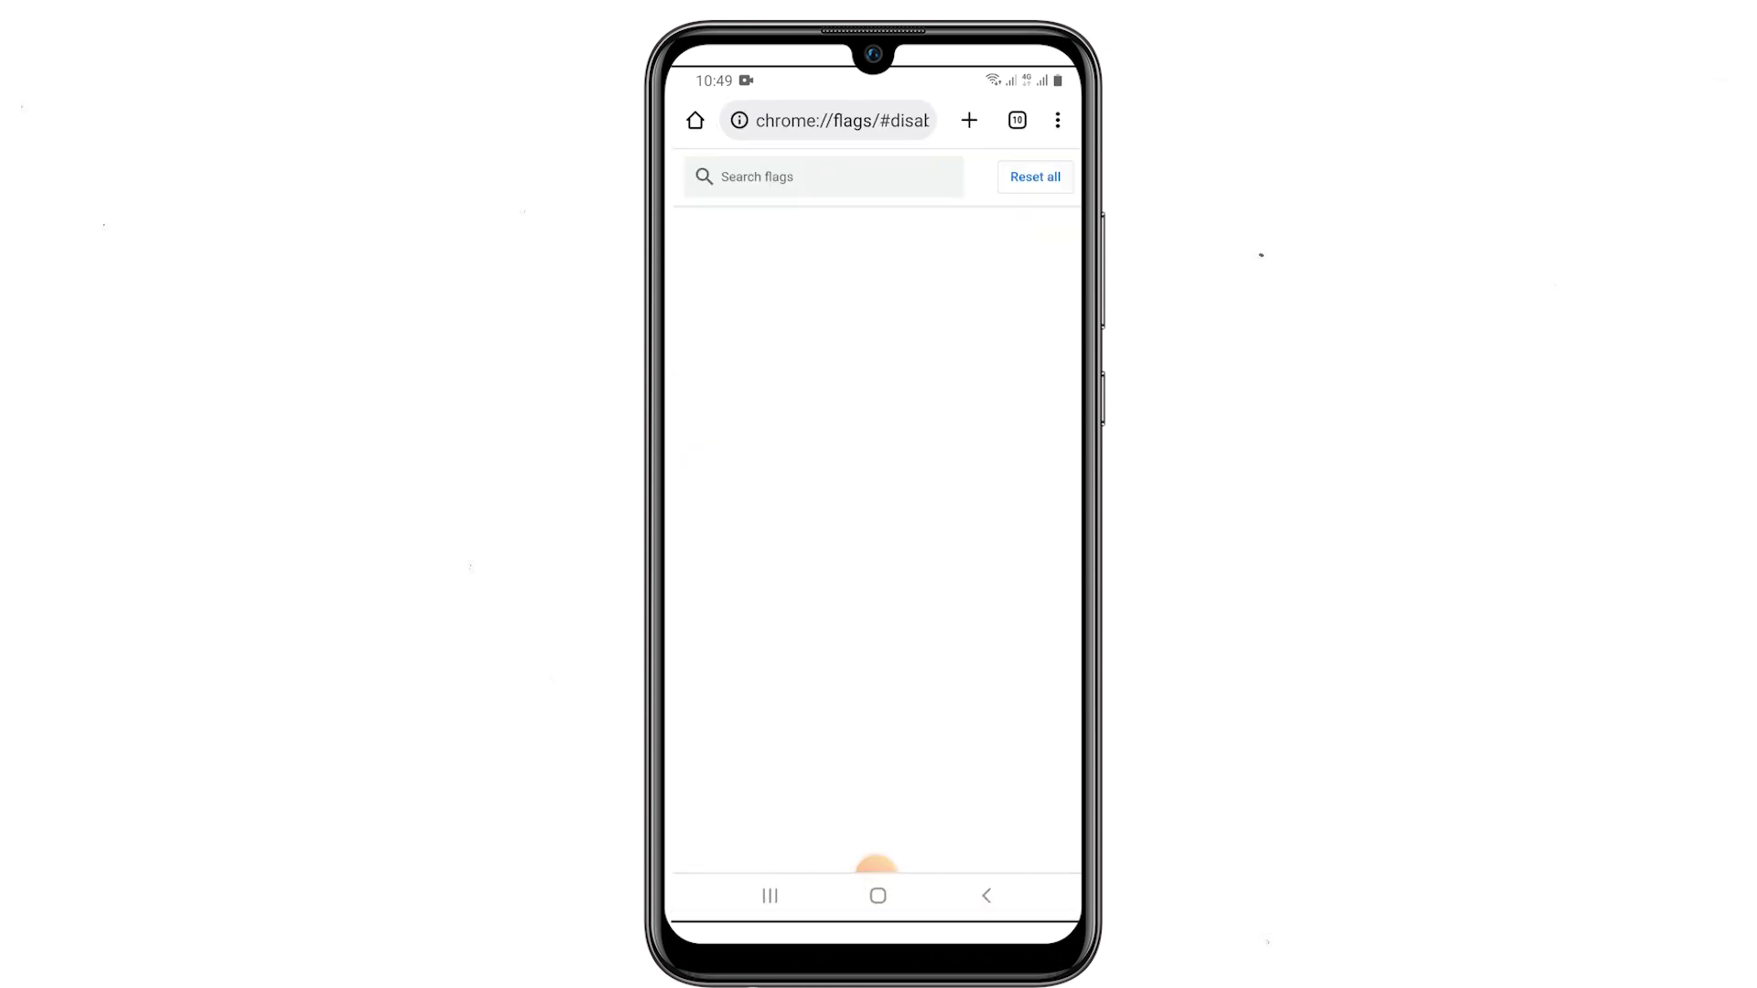
text(Webtc)
Set the WebRTC hardware video decoding and encoding flags to Disabled
click(769, 277)
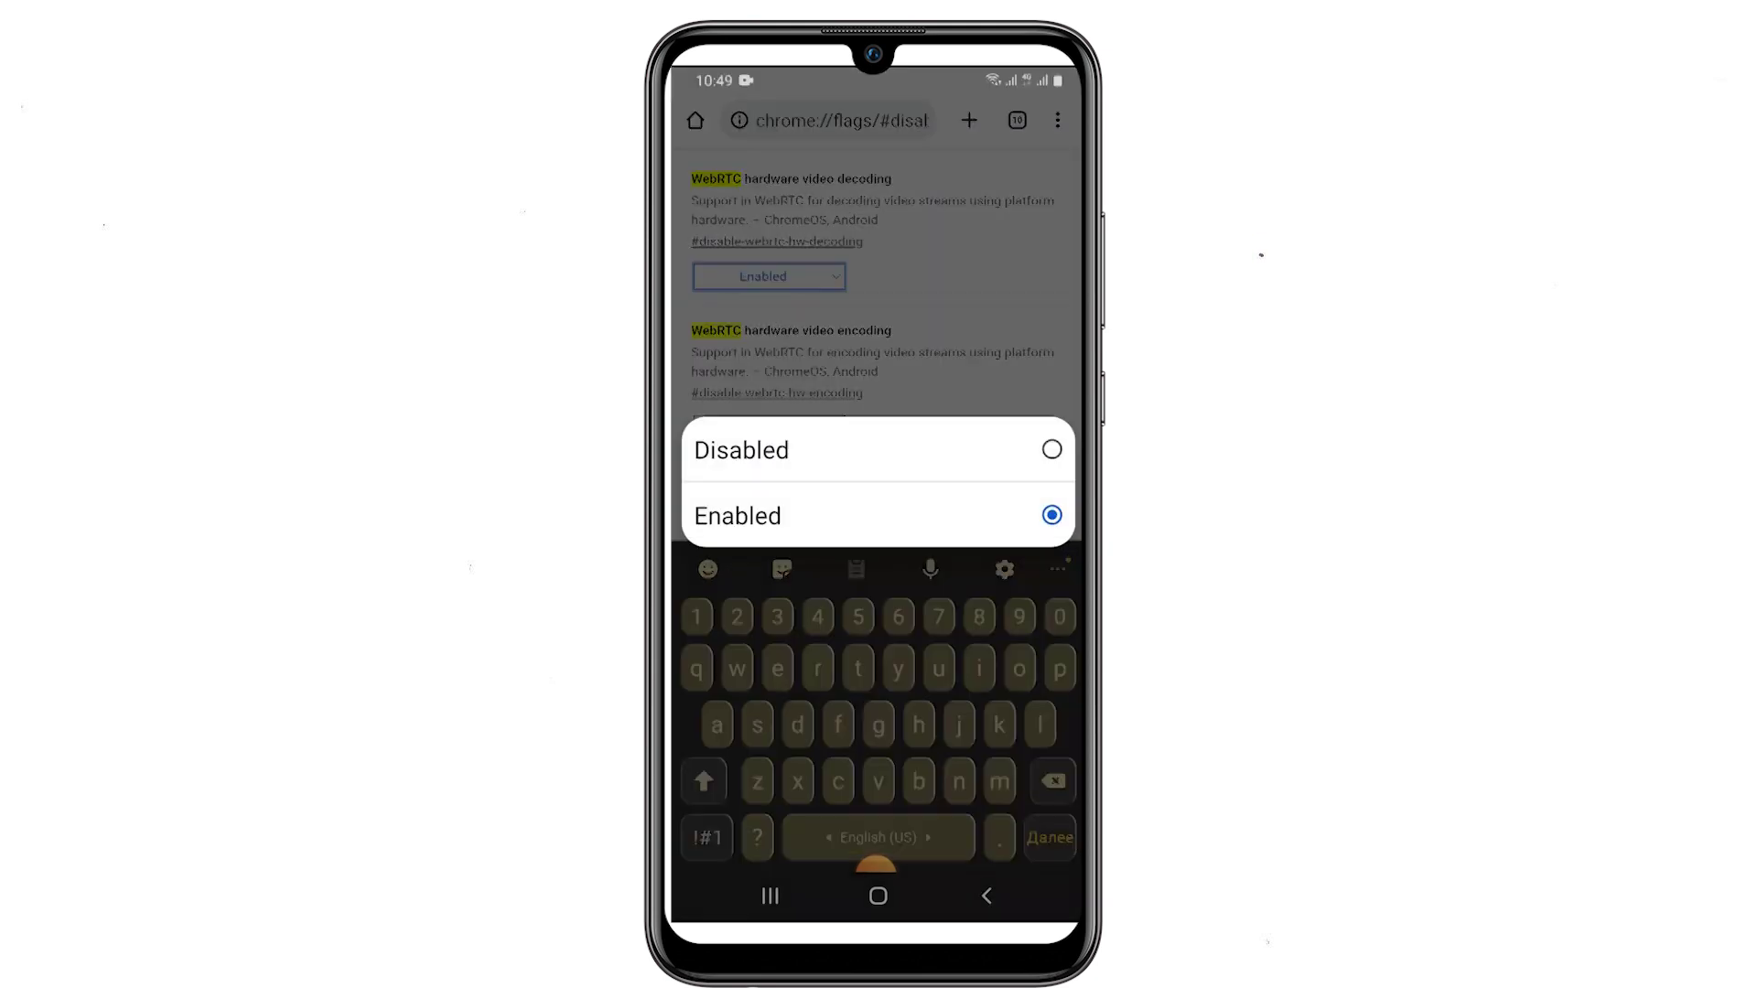
click(745, 447)
click(769, 609)
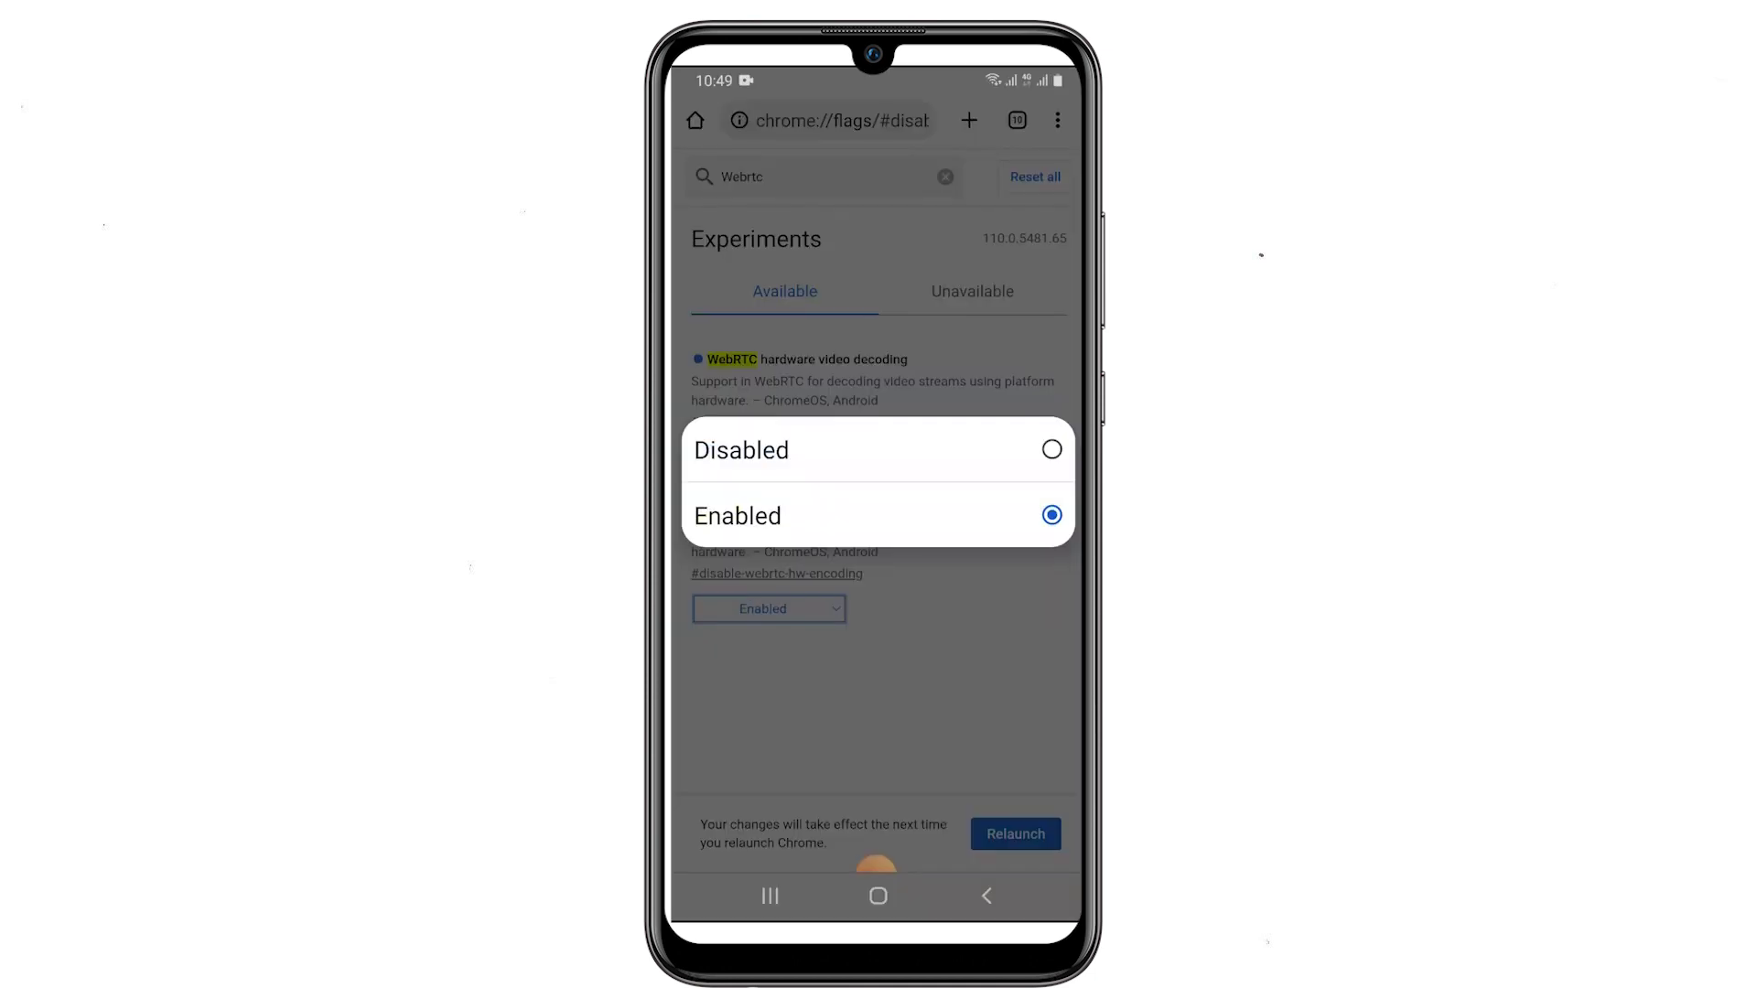
click(748, 448)
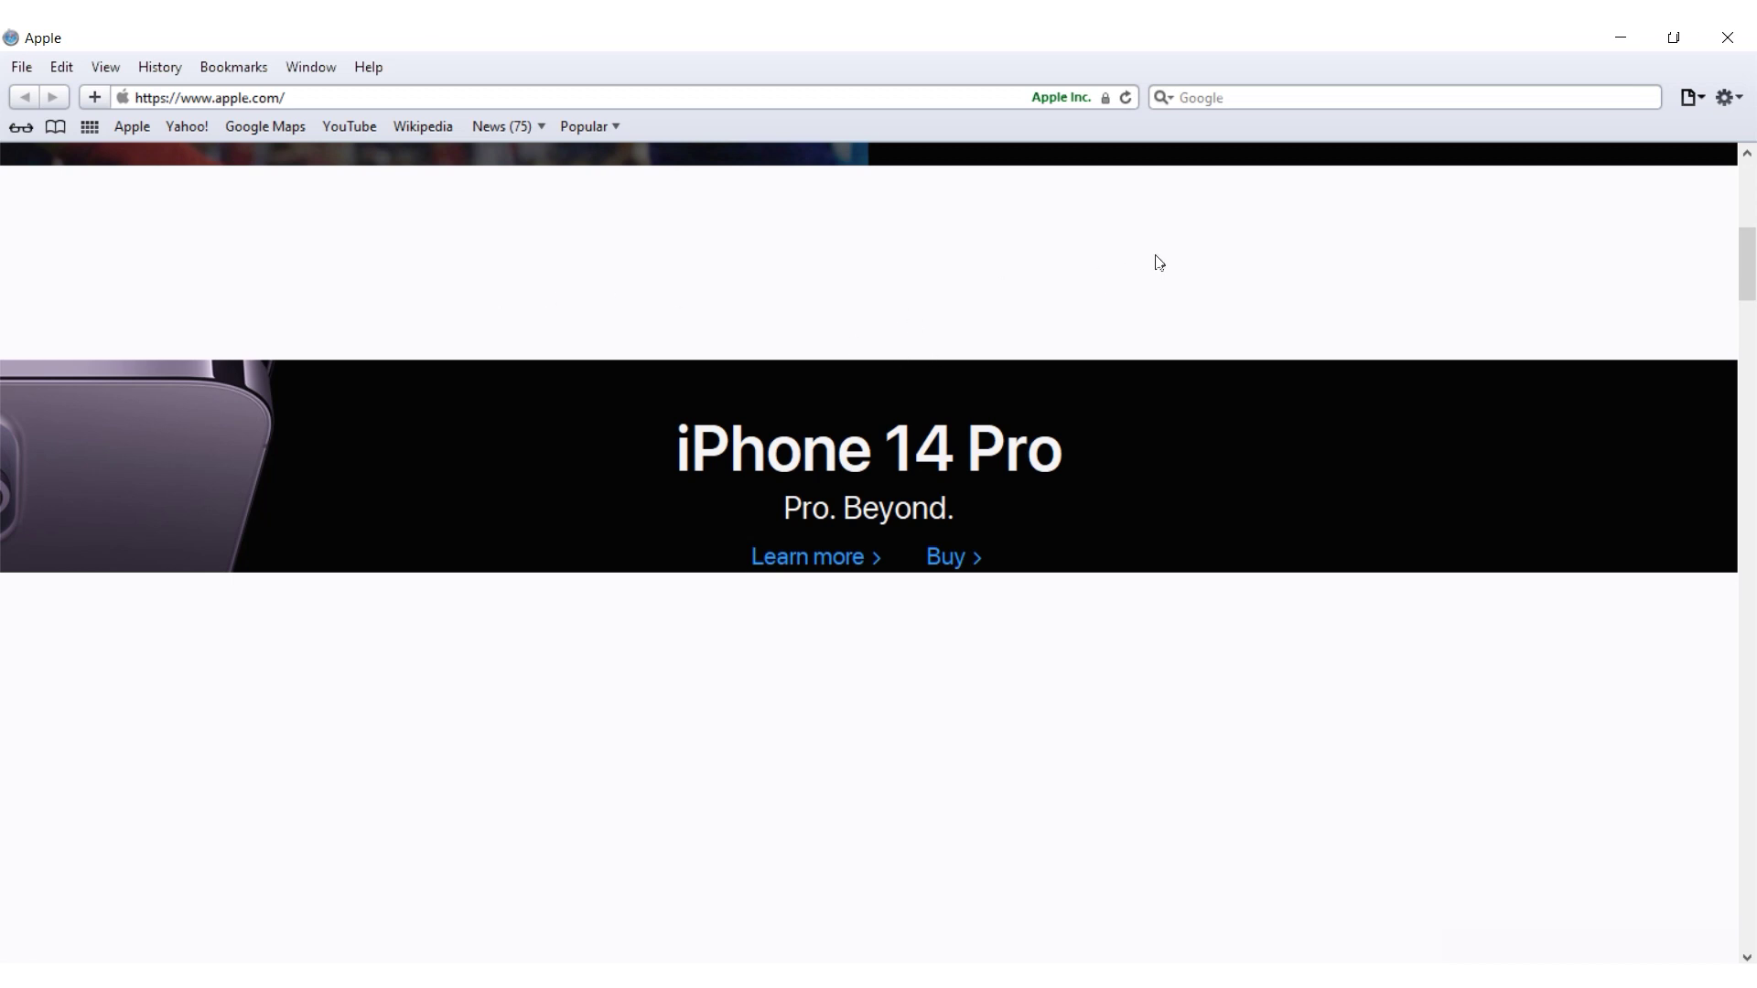
Enable 'Show Develop menu in menu bar' in Safari's Advanced preferences and close the dialog
click(1741, 102)
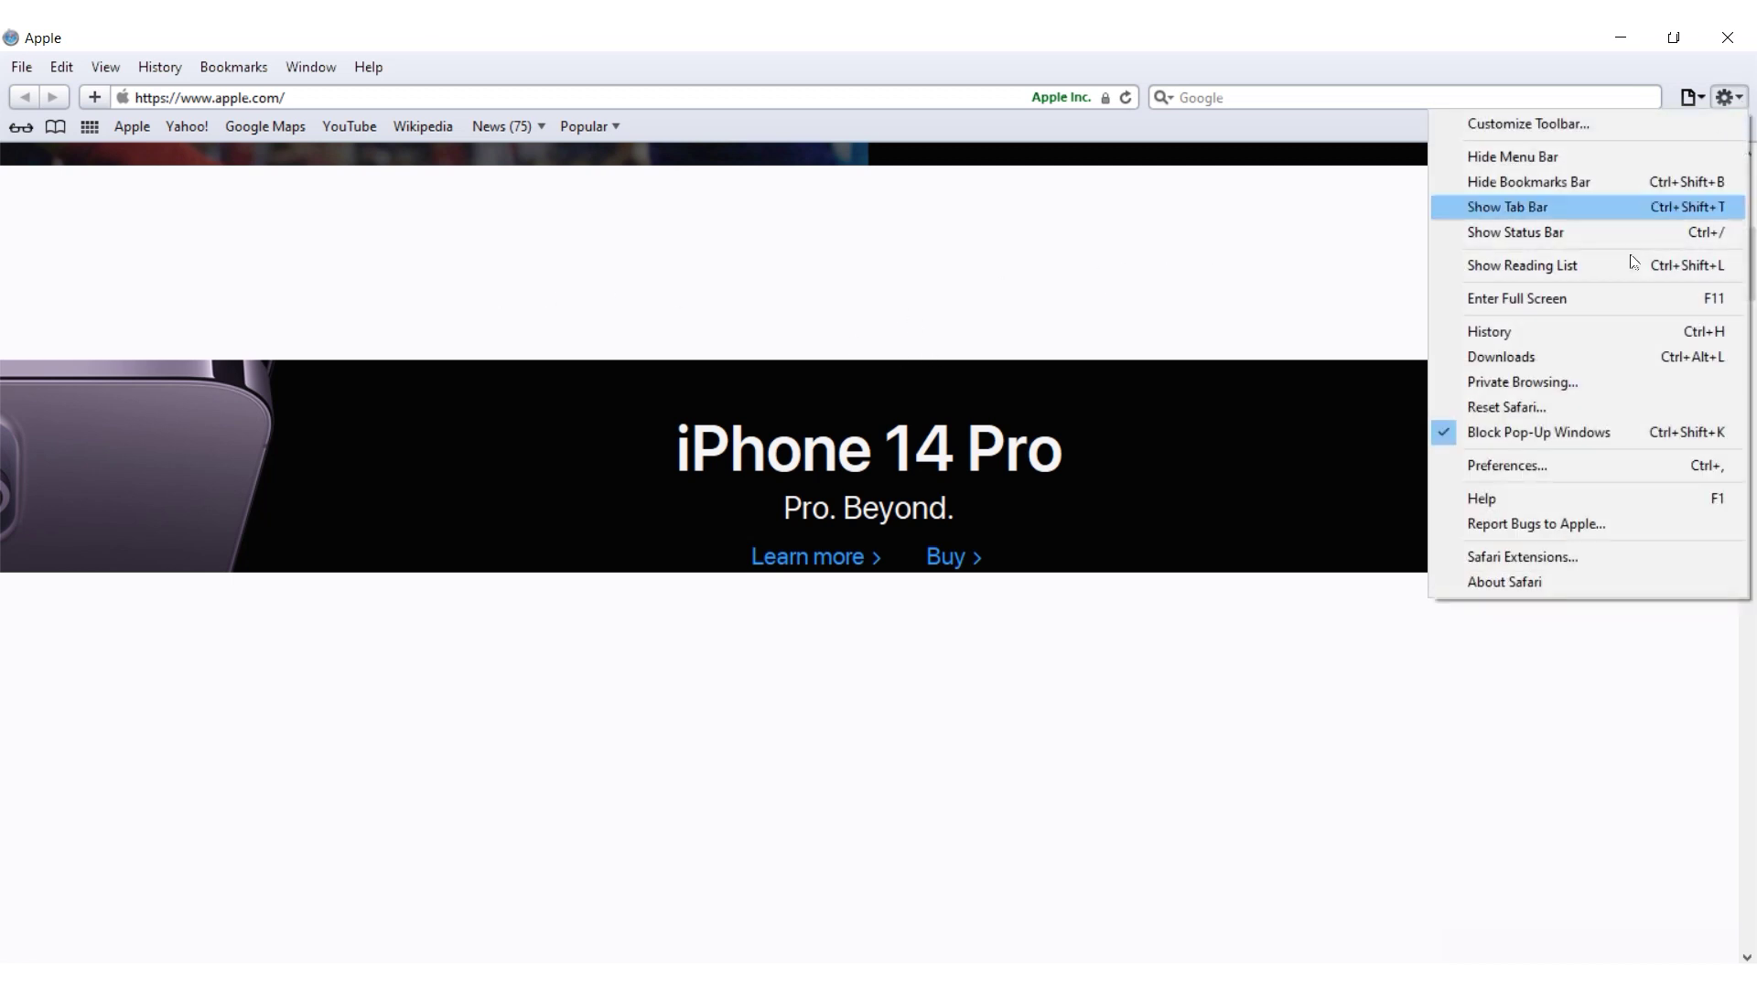
click(1572, 465)
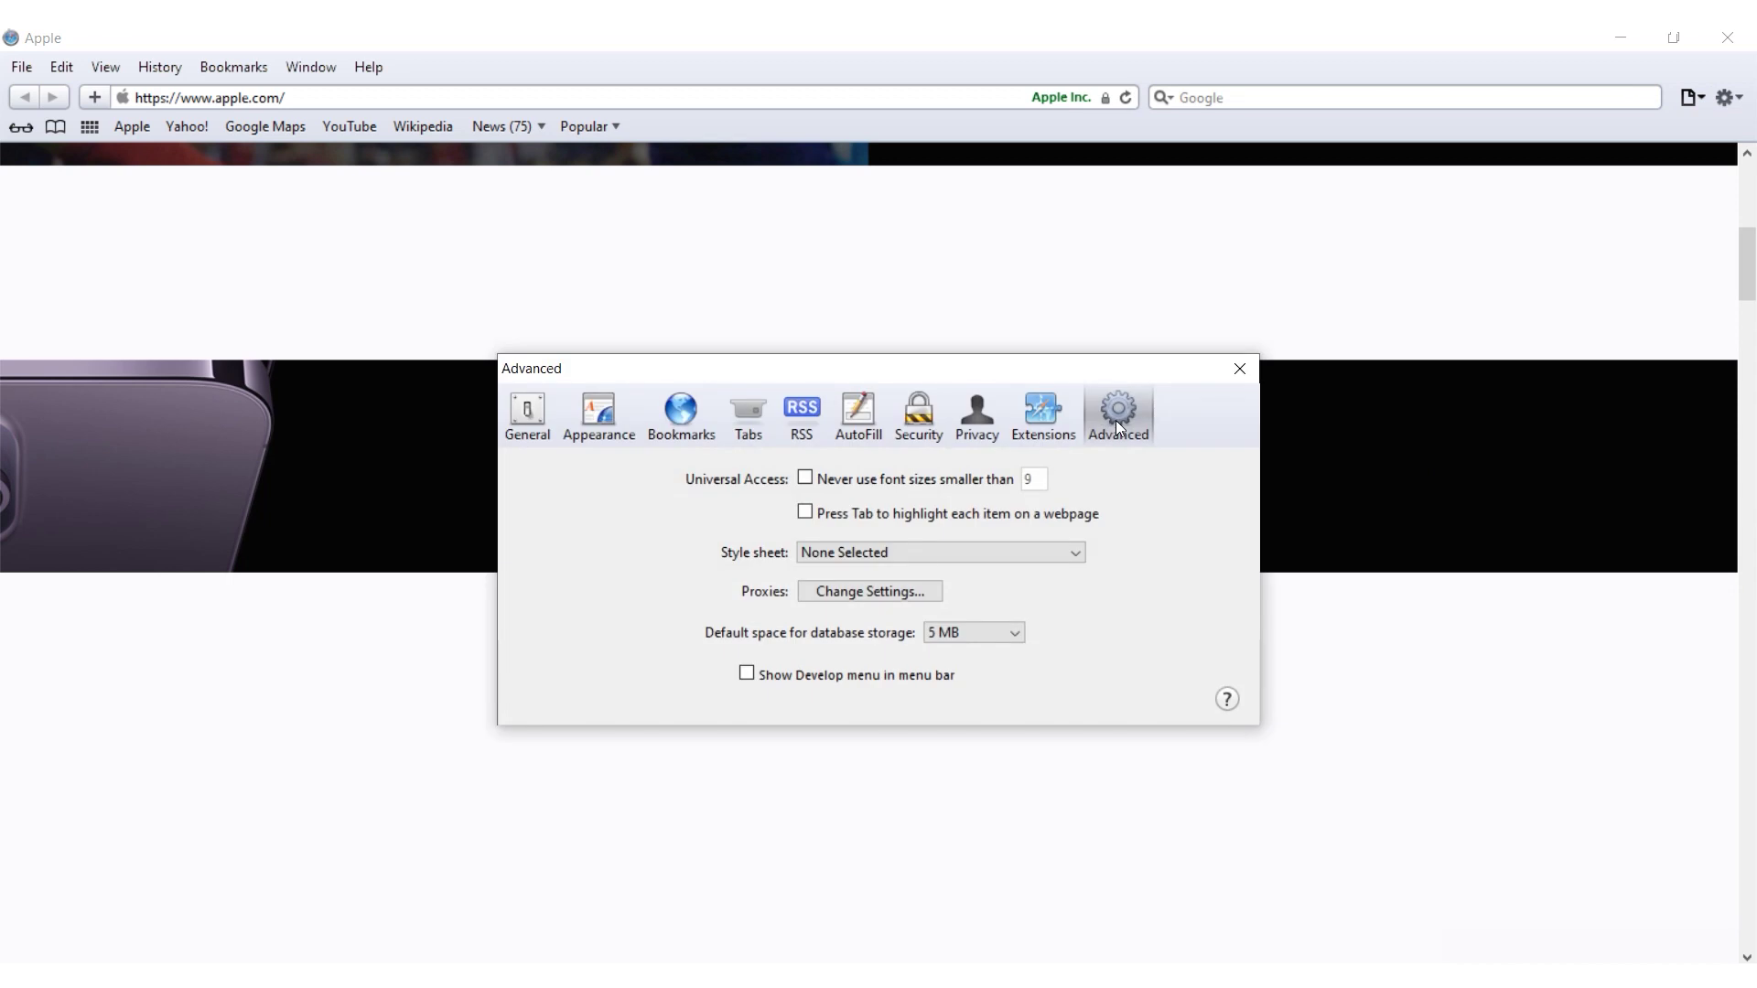
click(746, 675)
click(1240, 370)
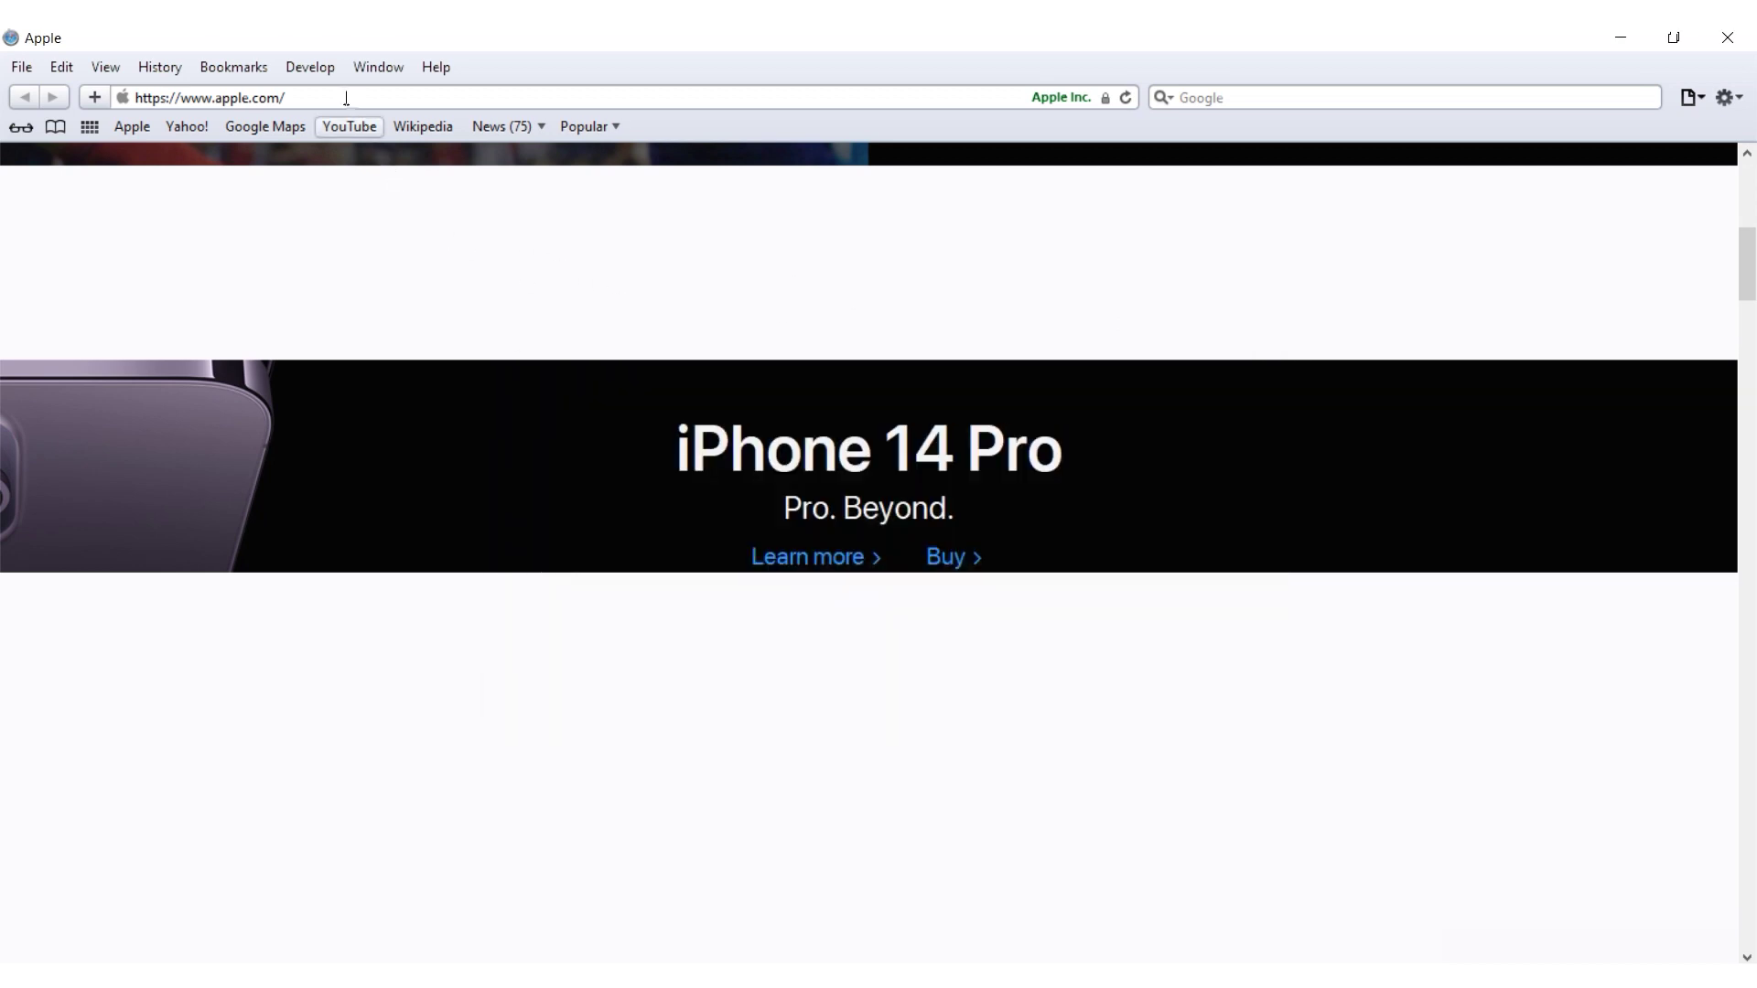
Bring up the Develop menu to reach its experimental features list
click(320, 71)
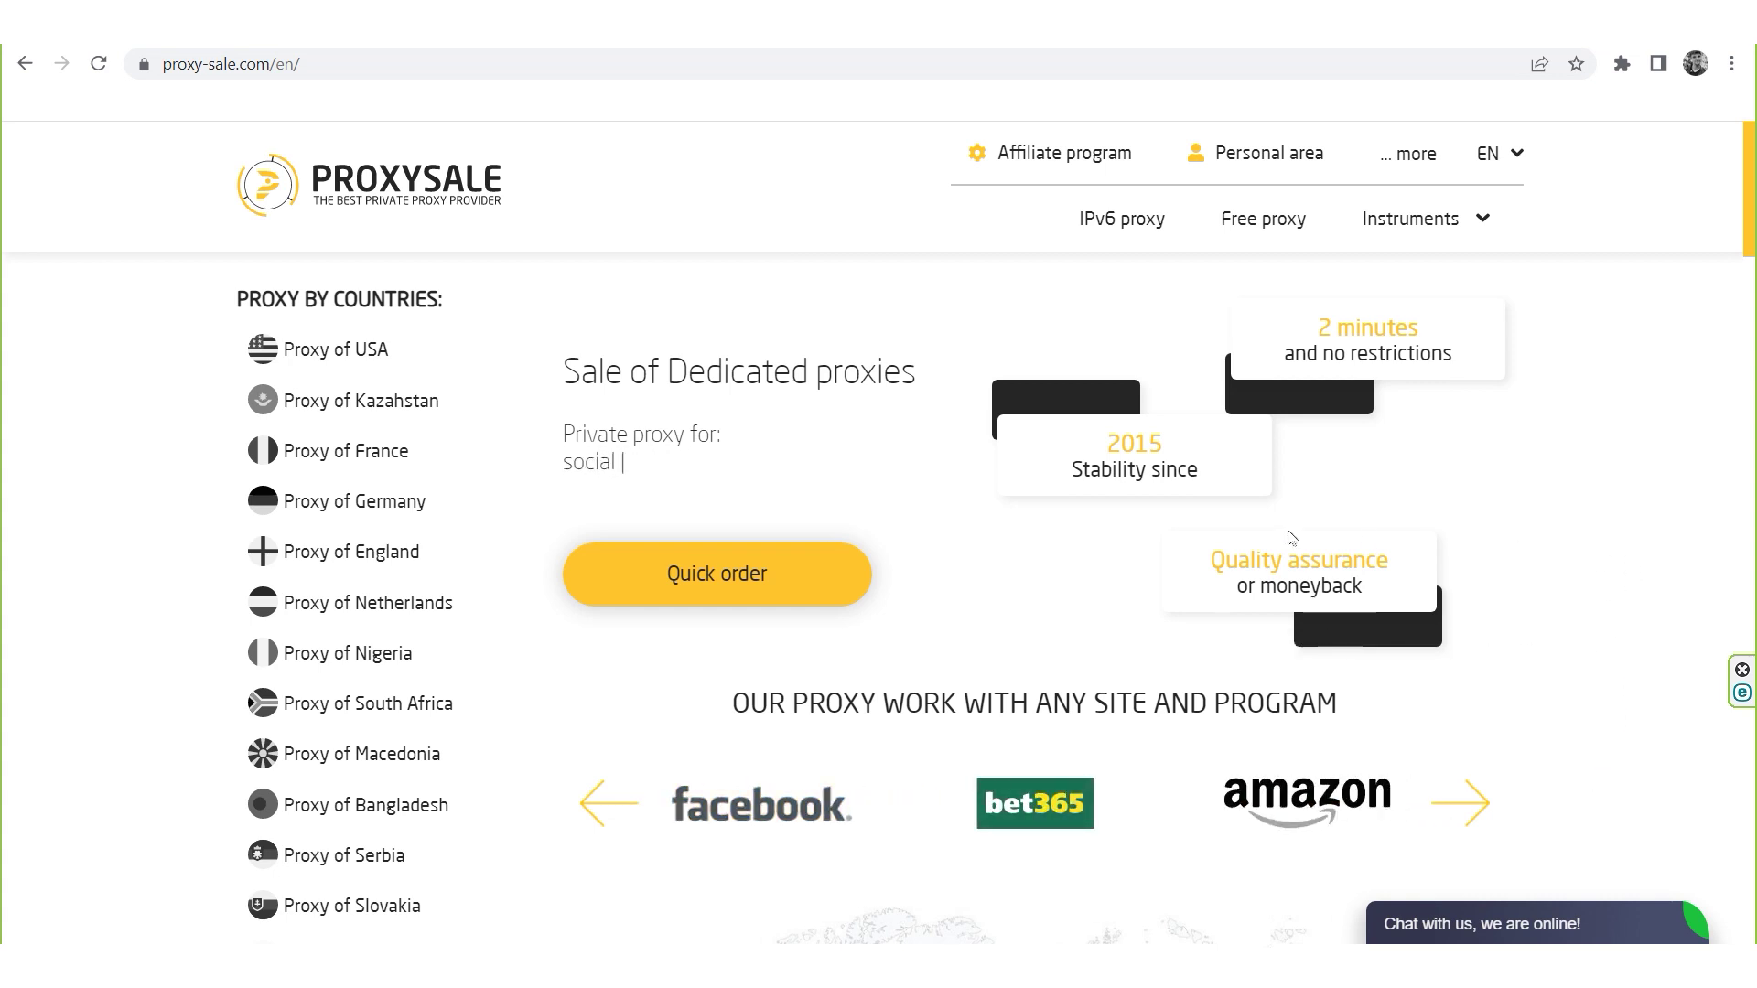
scroll(1012, 522, down, 2)
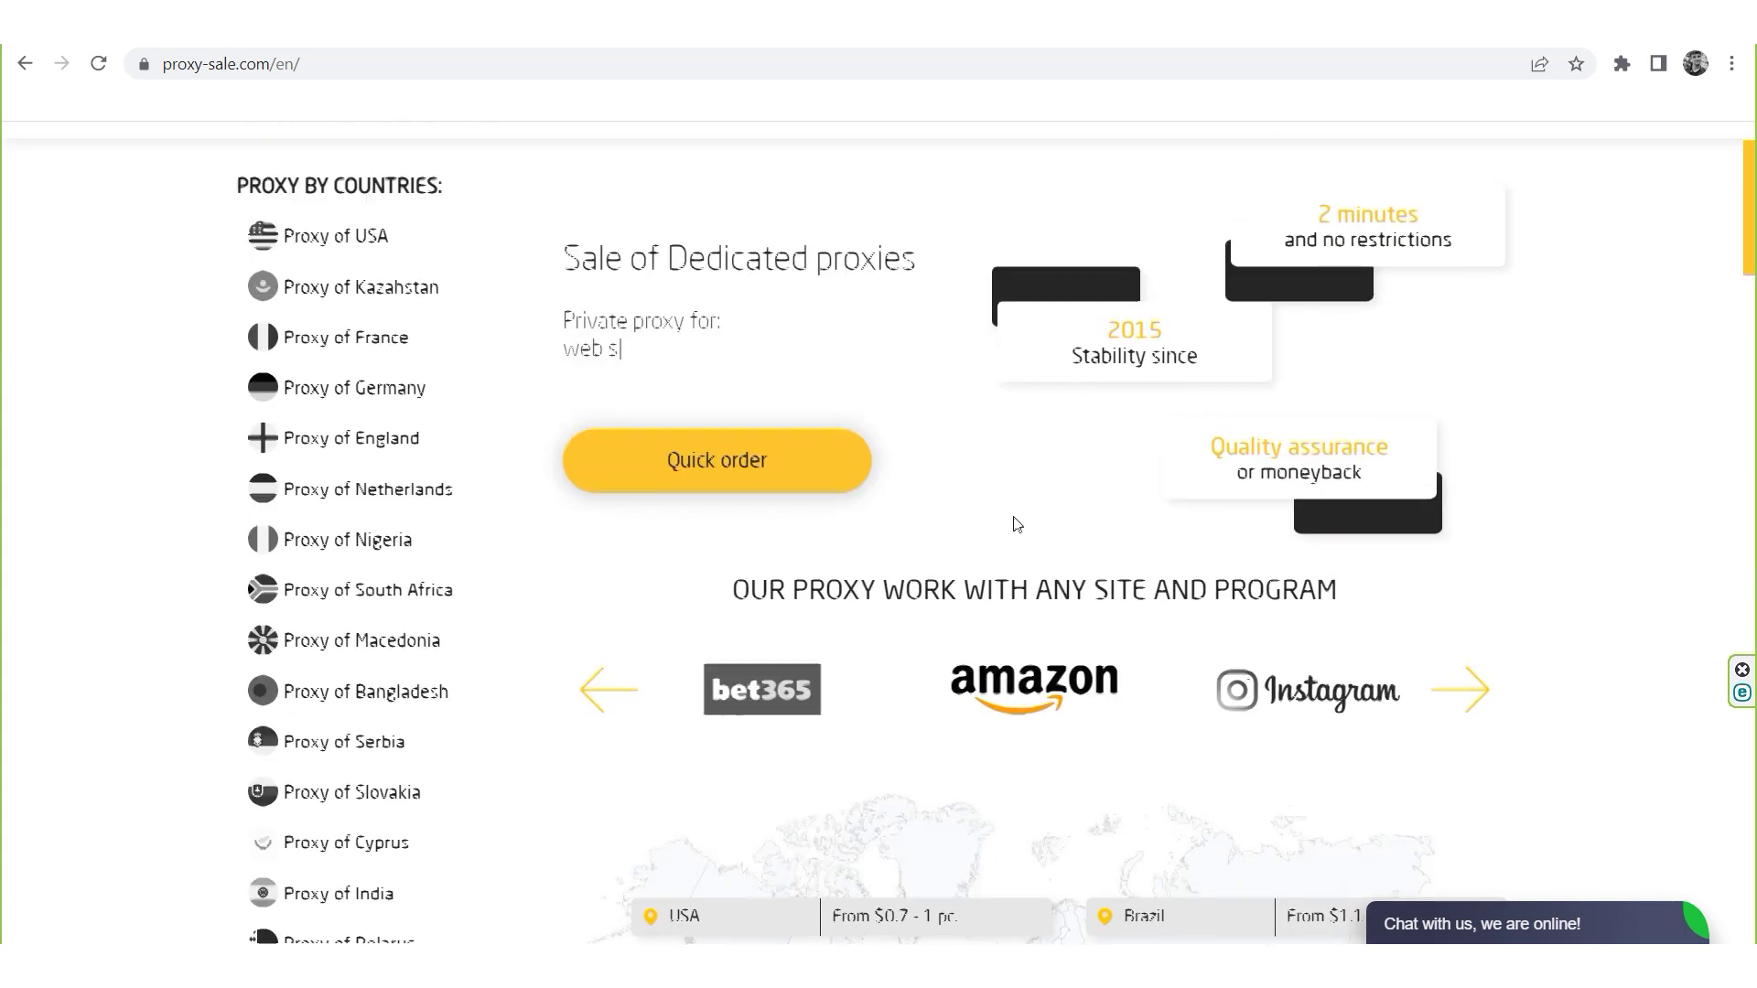
scroll(1017, 522, down, 1)
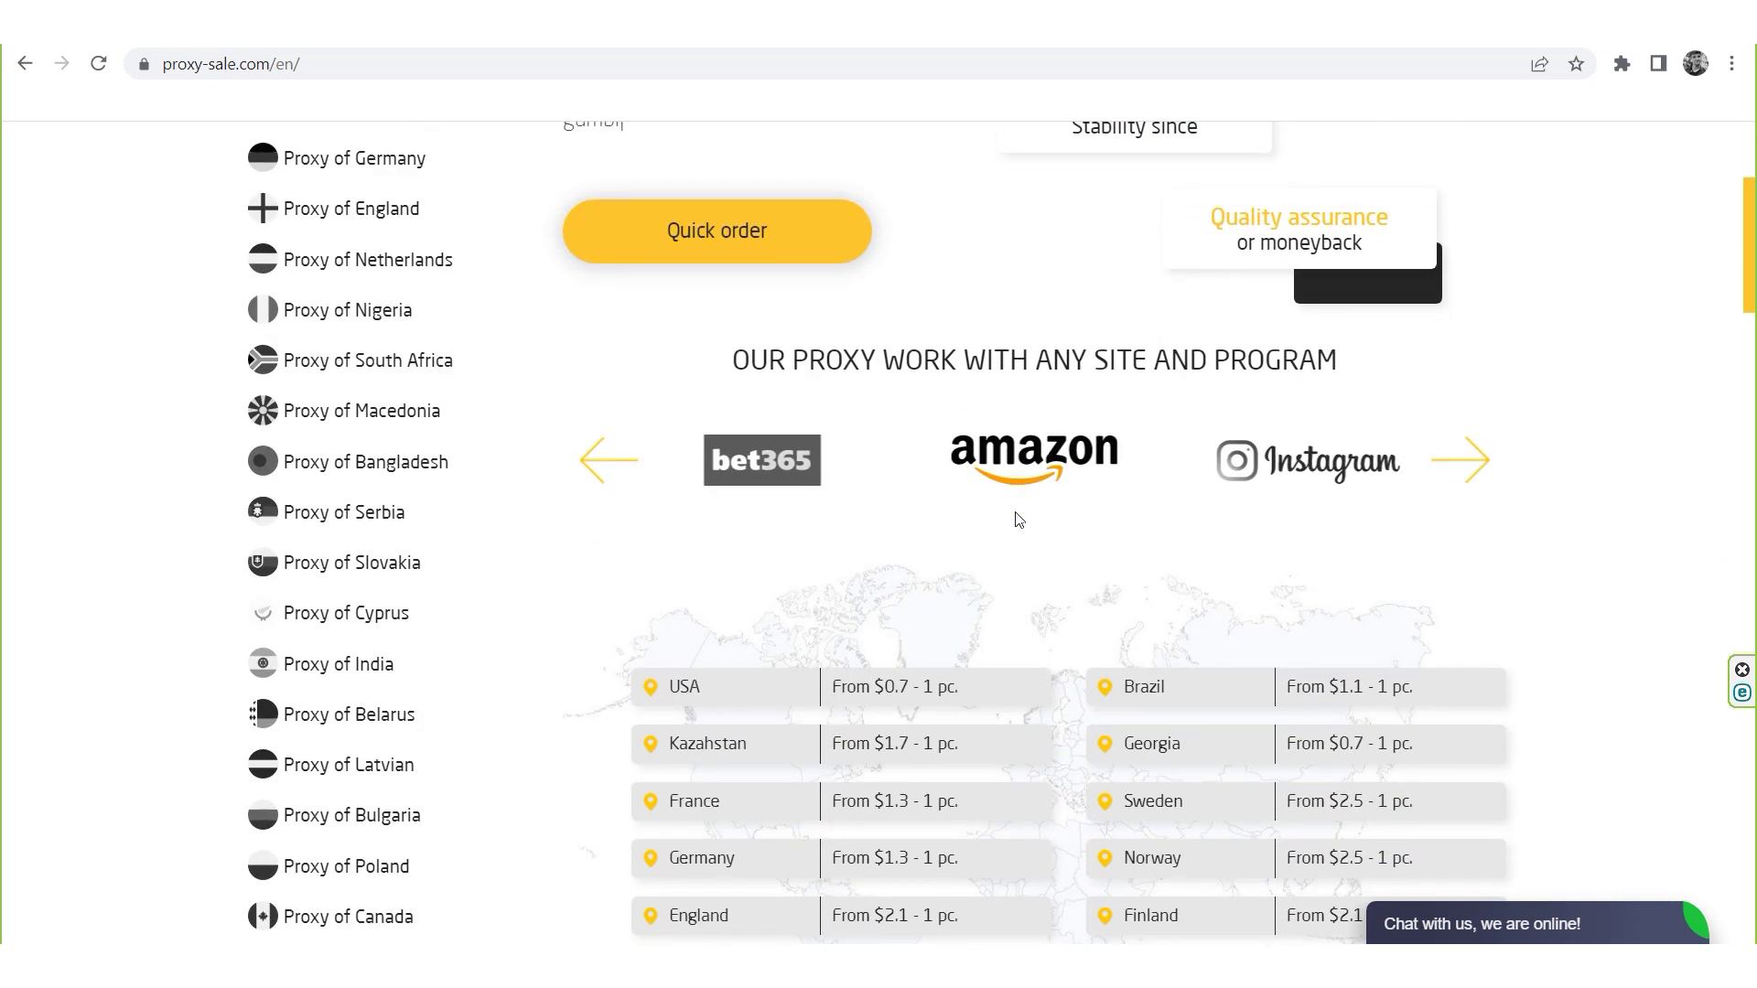
scroll(1018, 521, down, 1)
scroll(1017, 522, down, 1)
scroll(1017, 521, down, 1)
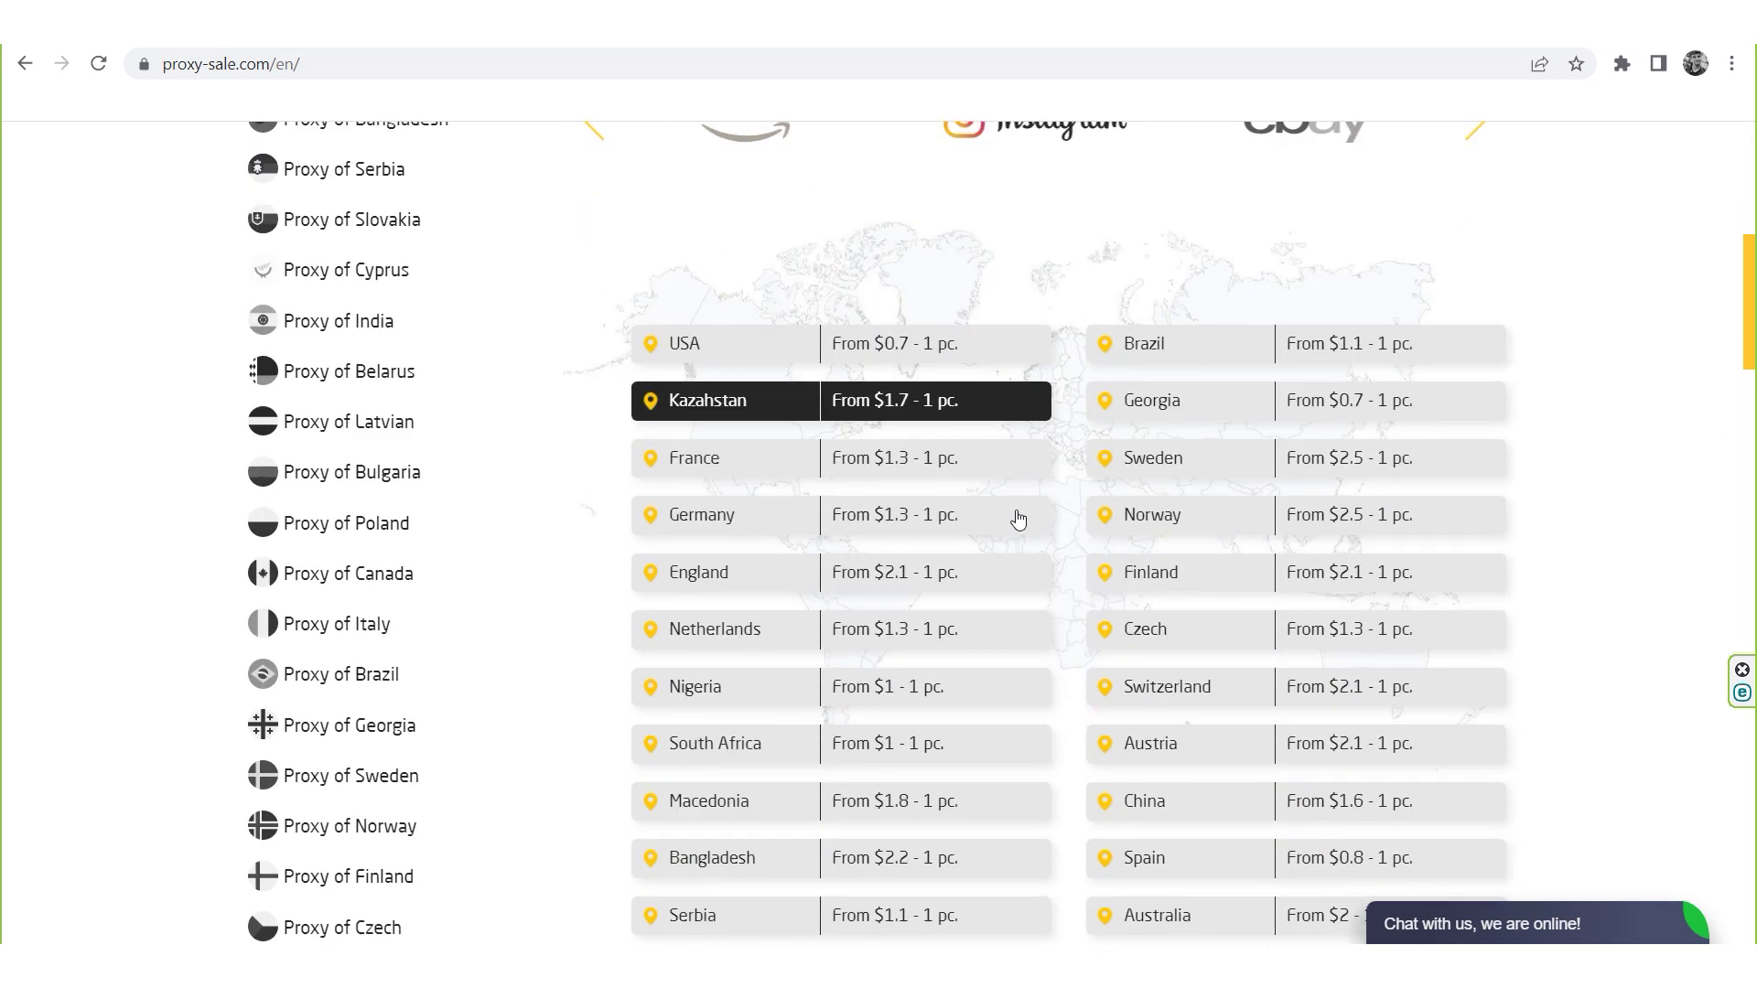
scroll(1016, 521, down, 1)
scroll(1021, 522, down, 2)
scroll(1022, 521, down, 1)
scroll(1021, 522, down, 1)
scroll(1021, 521, down, 1)
scroll(1021, 521, down, 1)
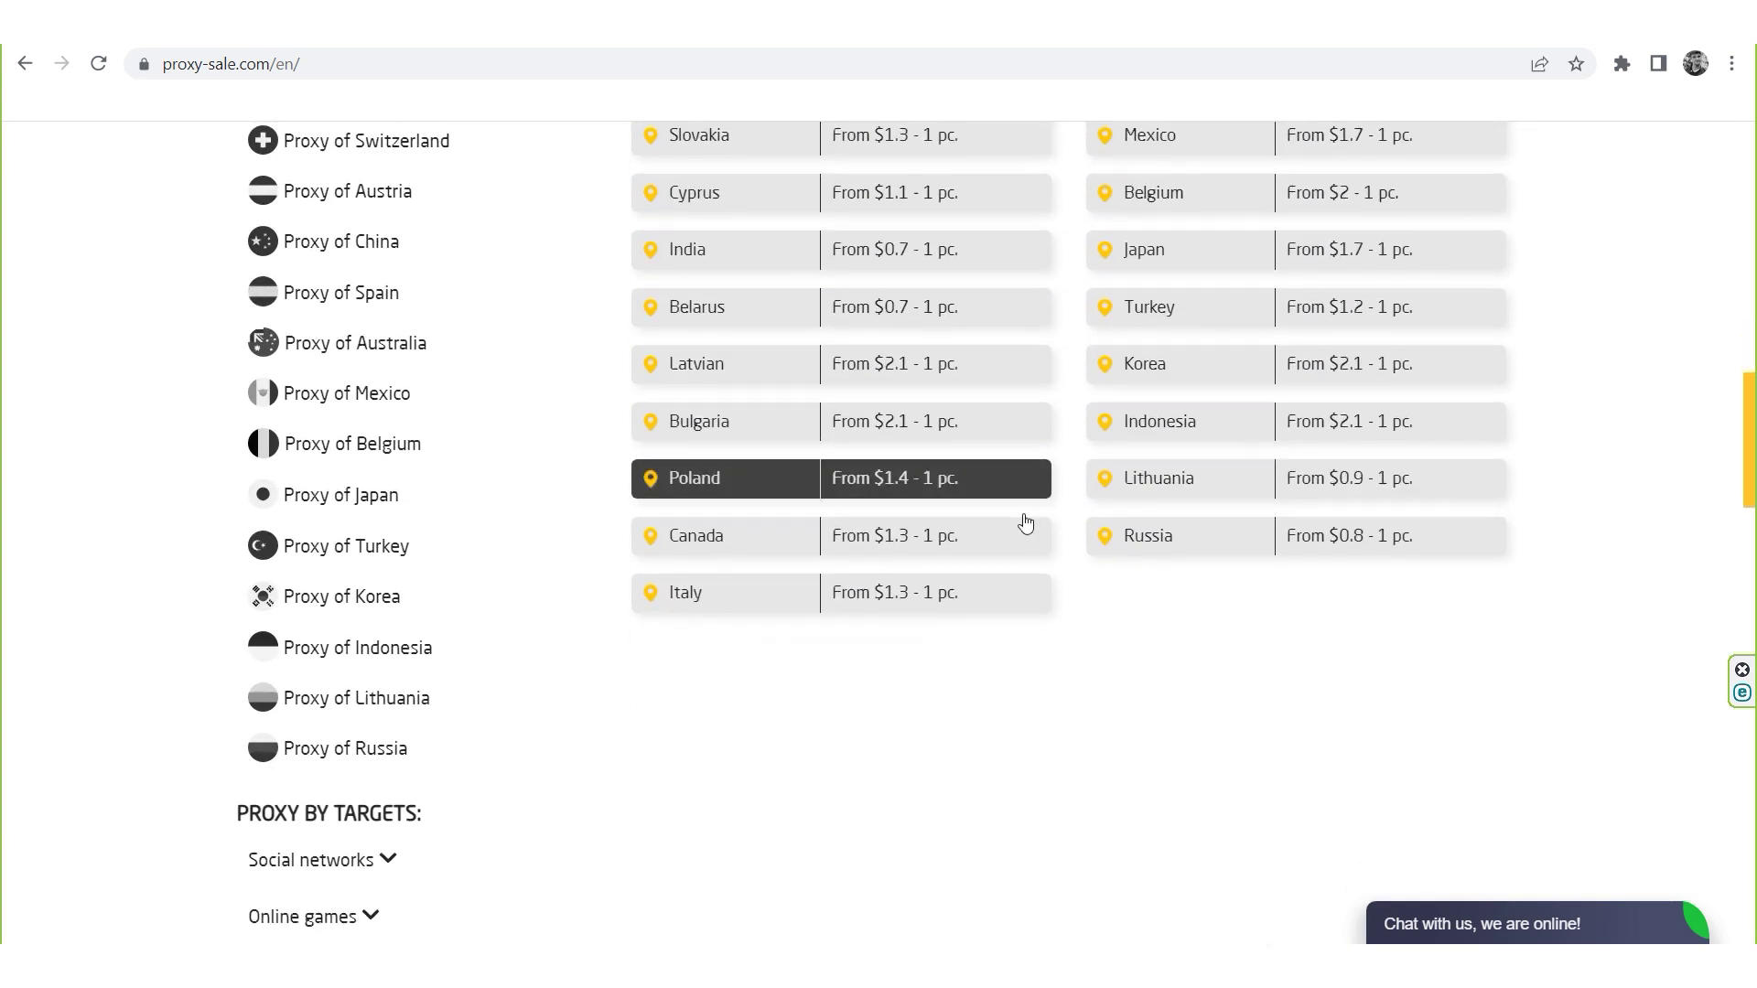
scroll(1021, 523, down, 2)
scroll(1025, 522, down, 2)
scroll(1024, 522, down, 2)
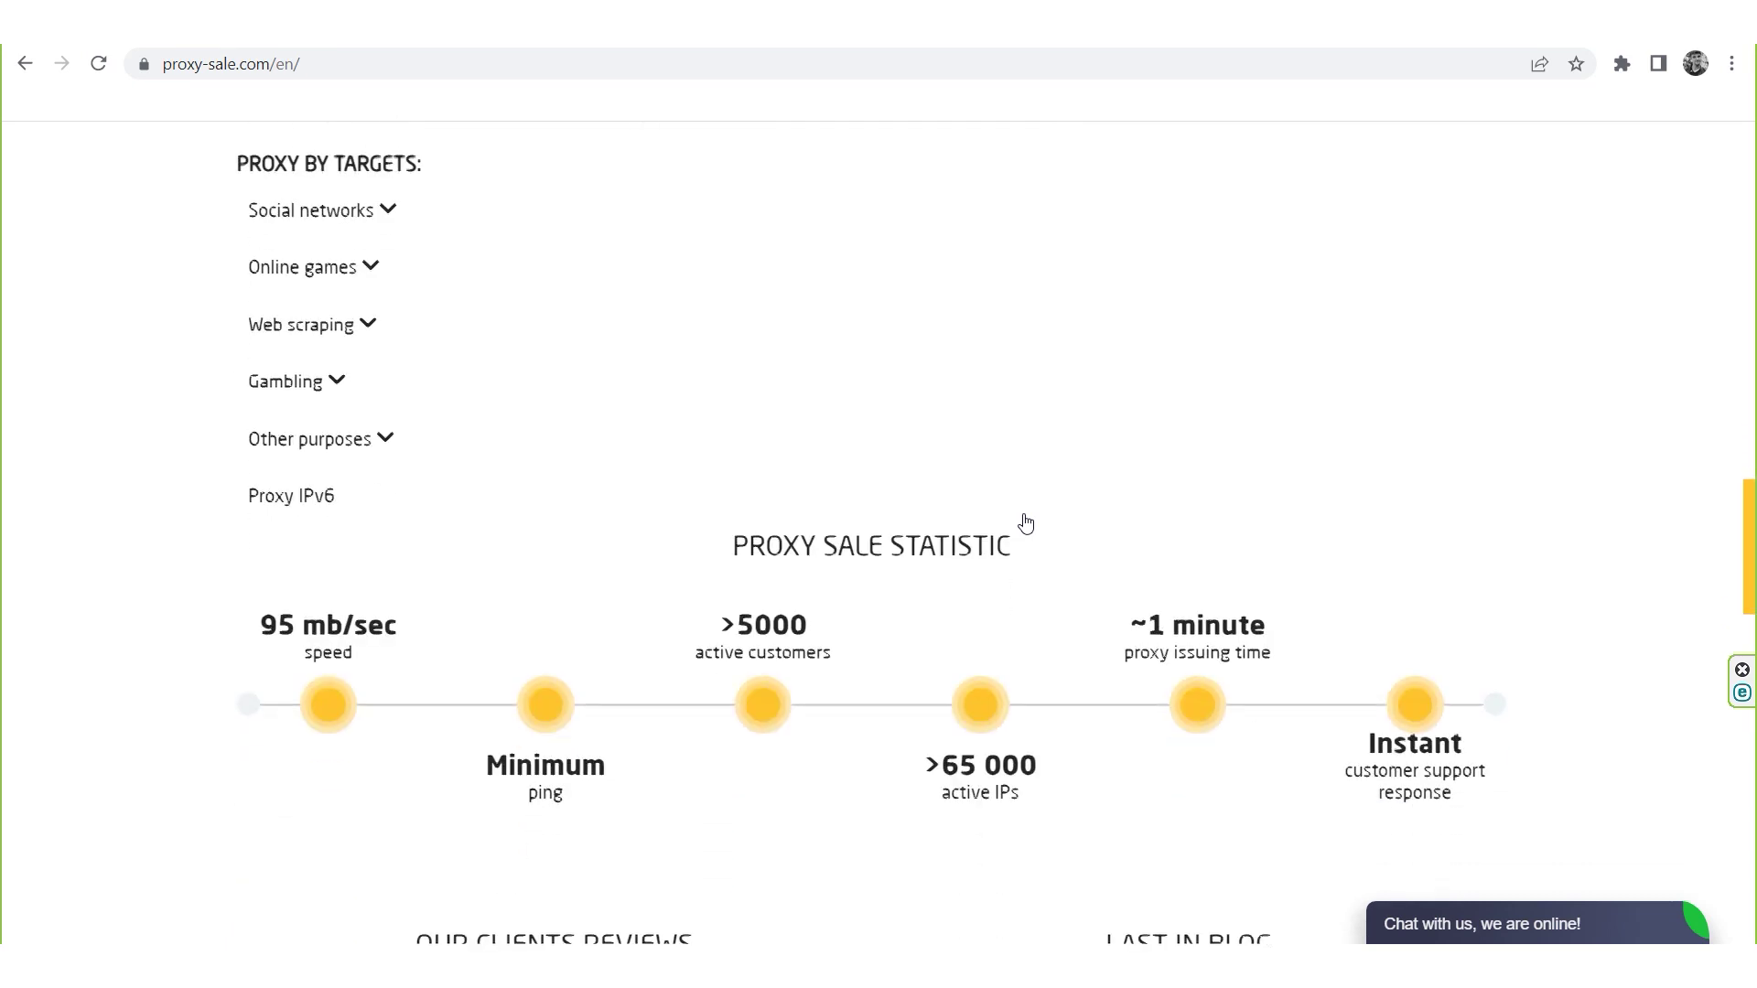
scroll(1024, 524, down, 1)
scroll(1025, 522, down, 1)
scroll(1024, 521, down, 1)
scroll(1024, 523, down, 1)
scroll(1024, 523, down, 1)
scroll(1023, 518, down, 1)
scroll(1023, 518, down, 1)
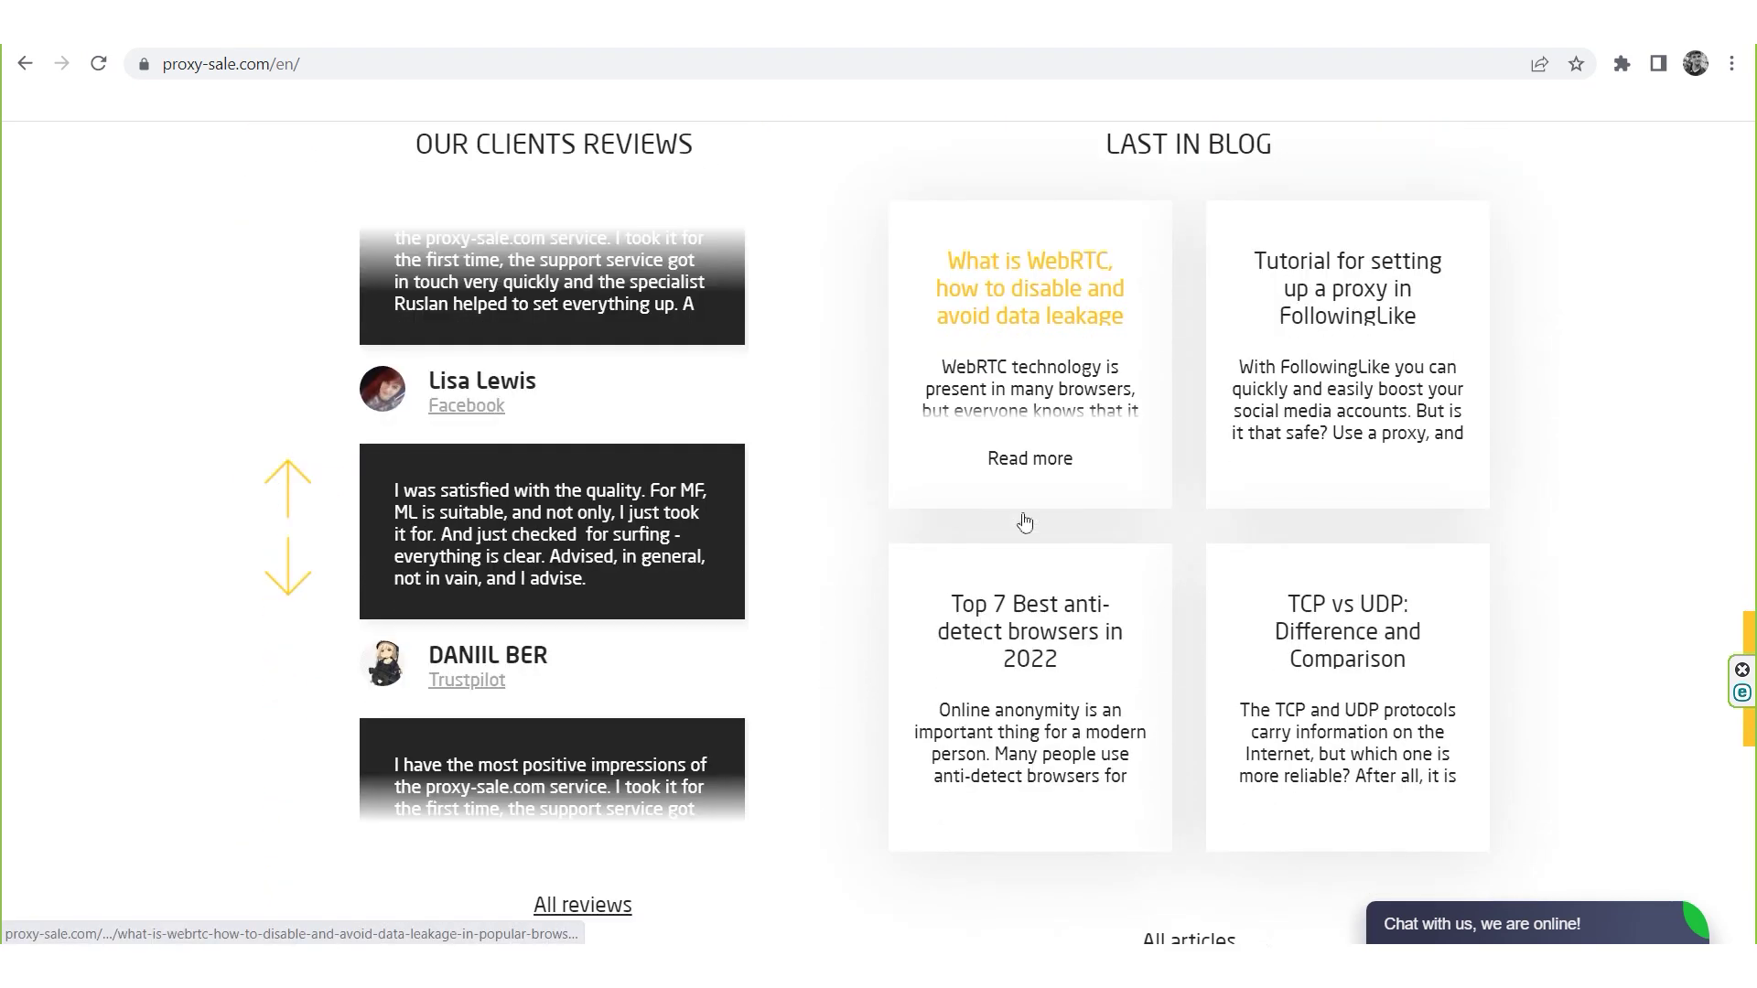
scroll(1021, 521, down, 1)
scroll(1020, 521, down, 1)
scroll(1019, 521, down, 1)
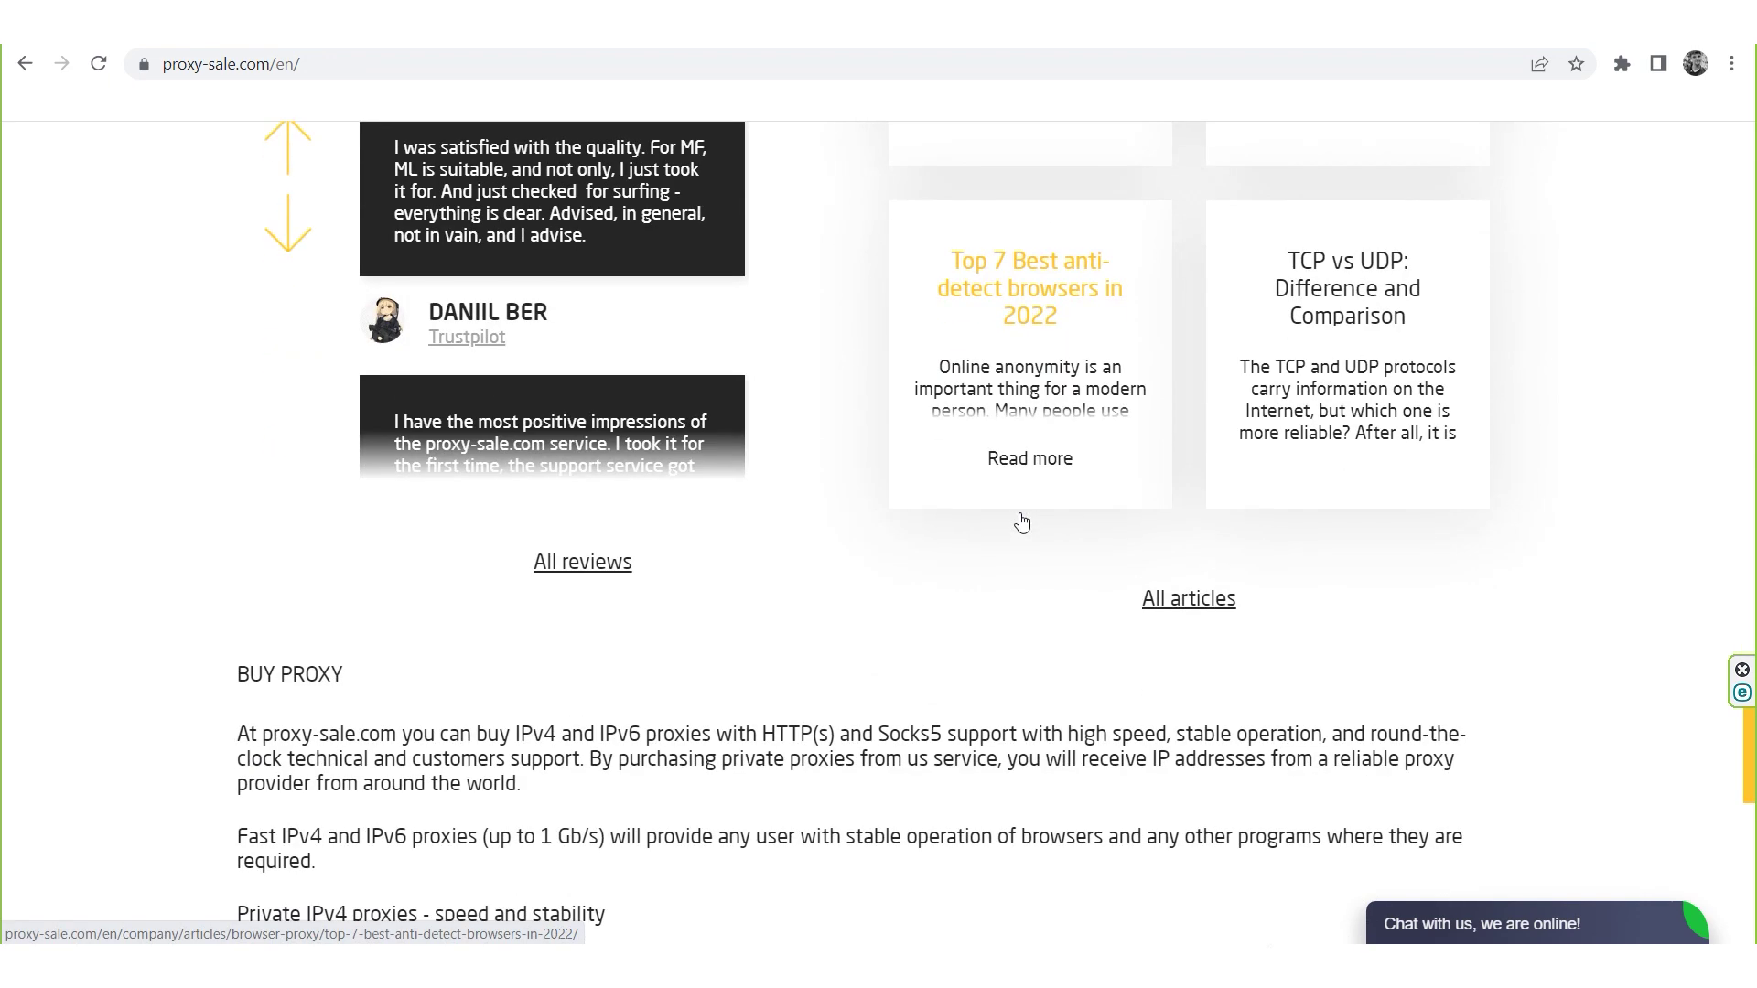
scroll(1019, 520, down, 1)
scroll(1022, 523, down, 2)
scroll(1022, 522, down, 2)
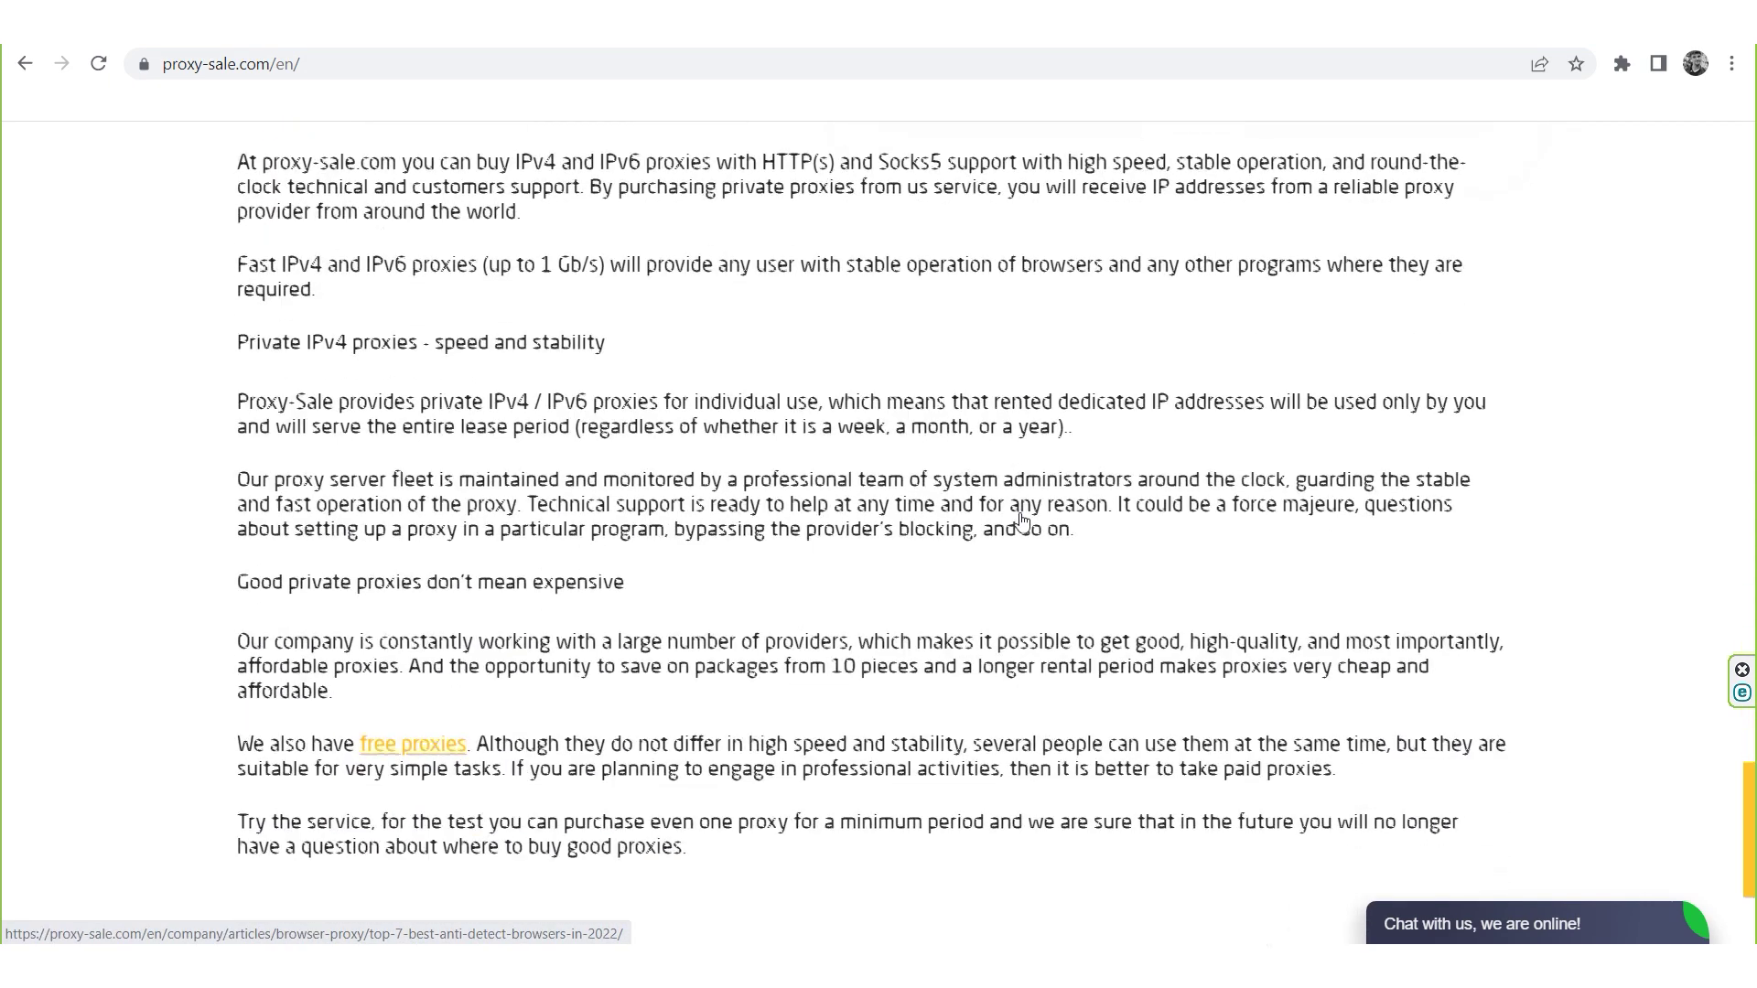
scroll(1021, 521, down, 2)
scroll(1022, 519, down, 1)
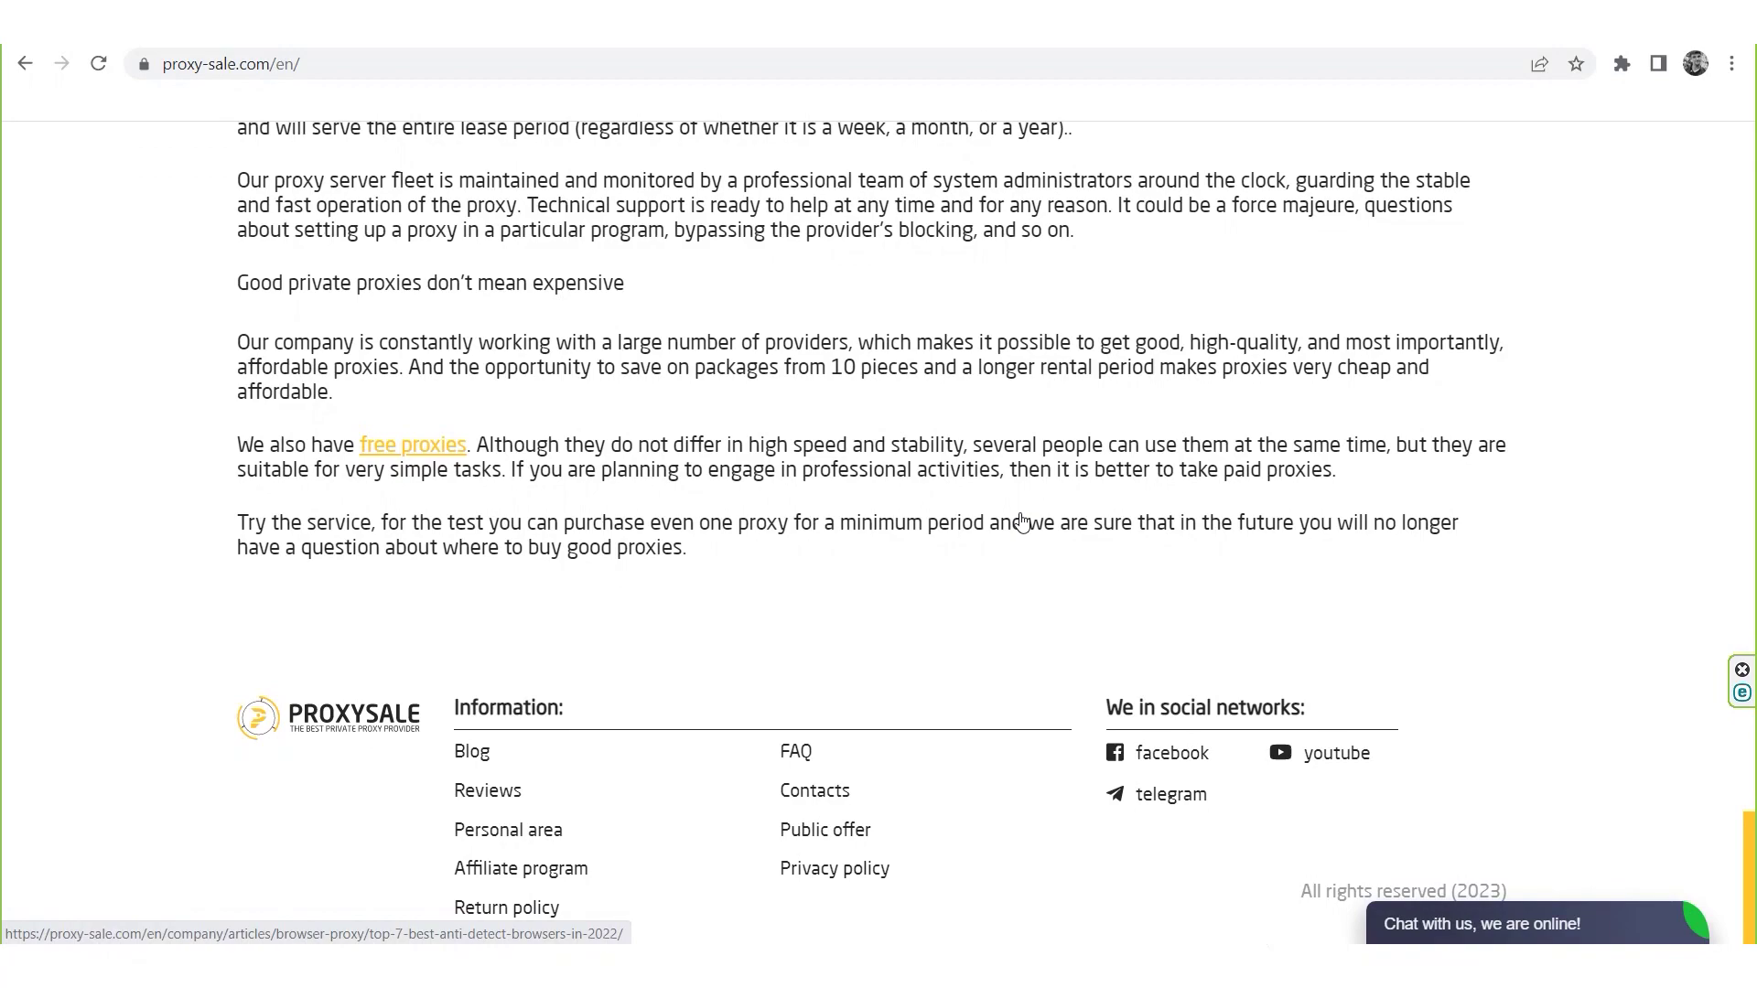